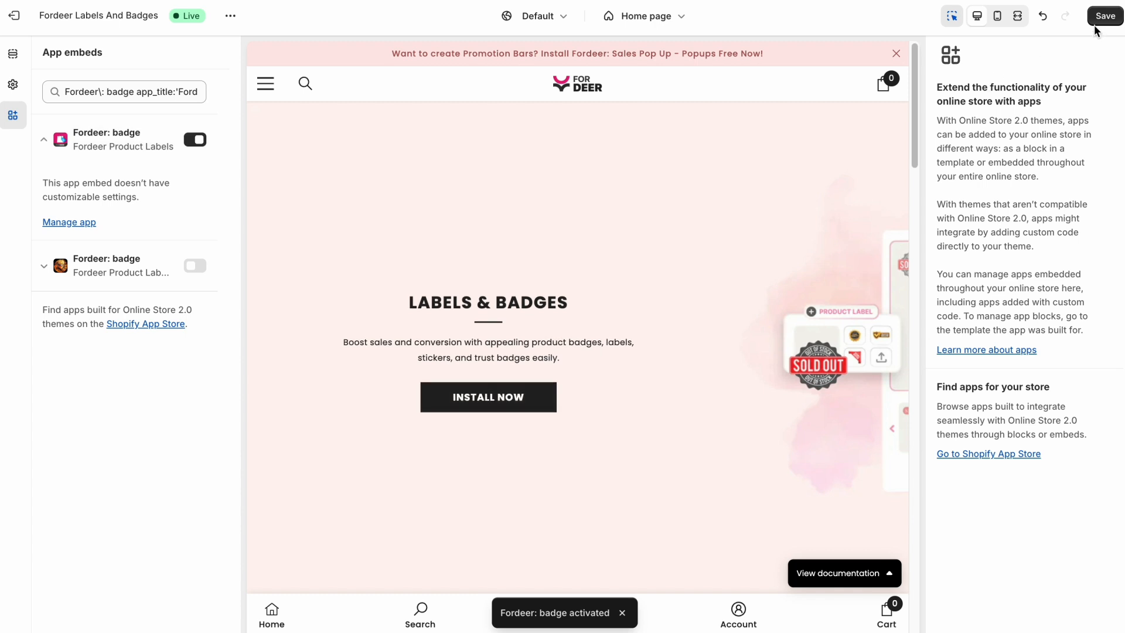
Save the activated Fordeer: badge app embed and start a new text label in Fordeer Product Labels
{"action": "left_click", "coordinate": [1094, 21]}
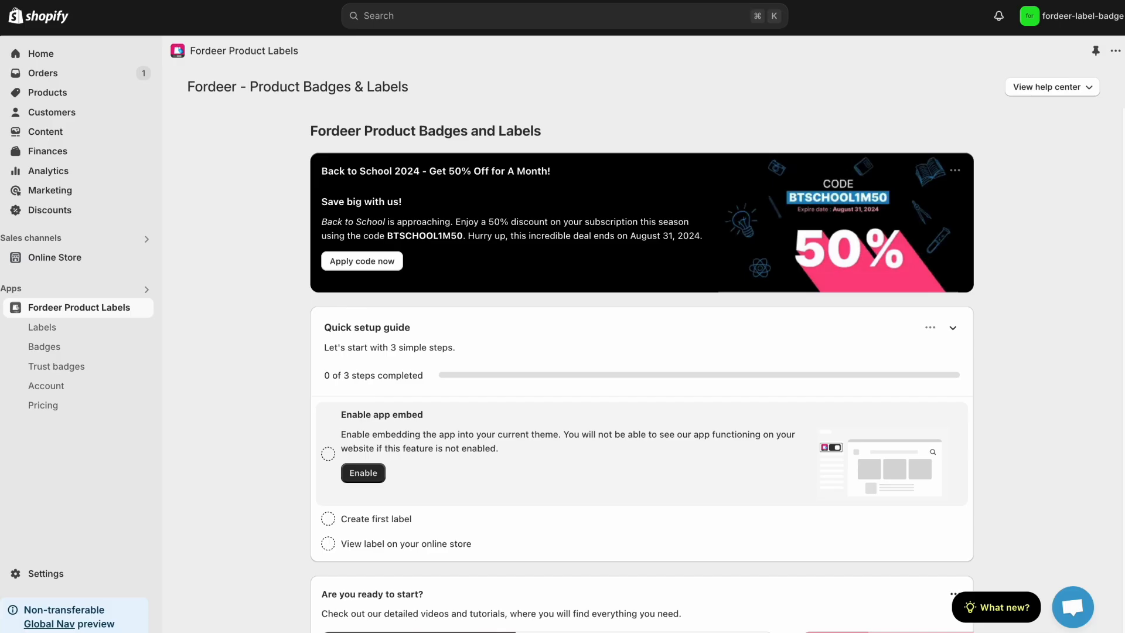
{"action": "left_click", "coordinate": [125, 332]}
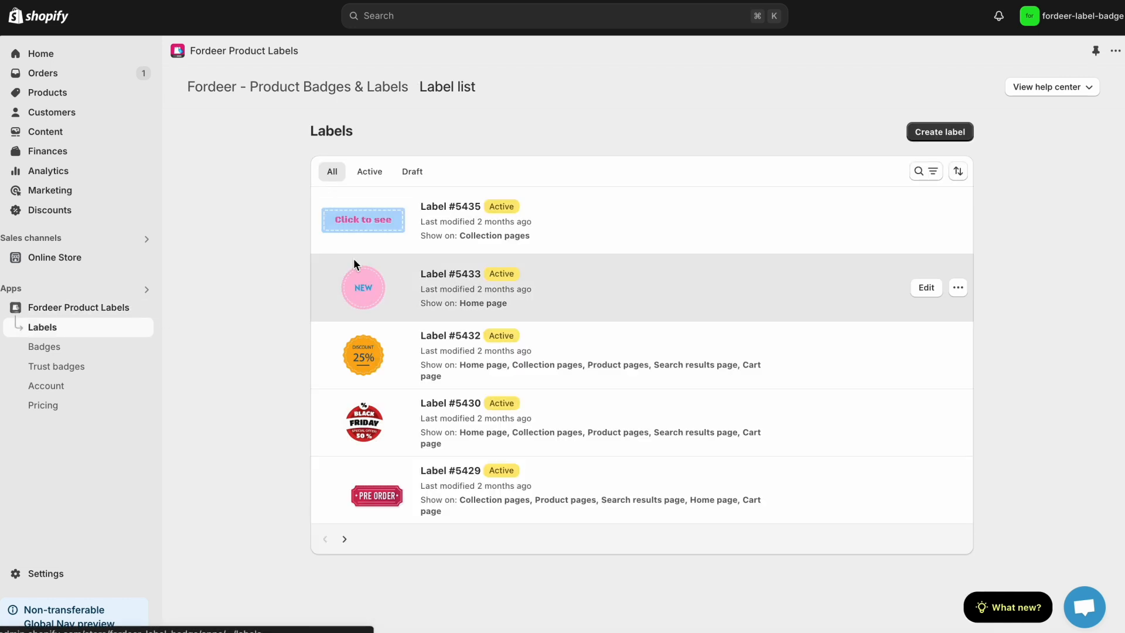
{"action": "left_click", "coordinate": [964, 143]}
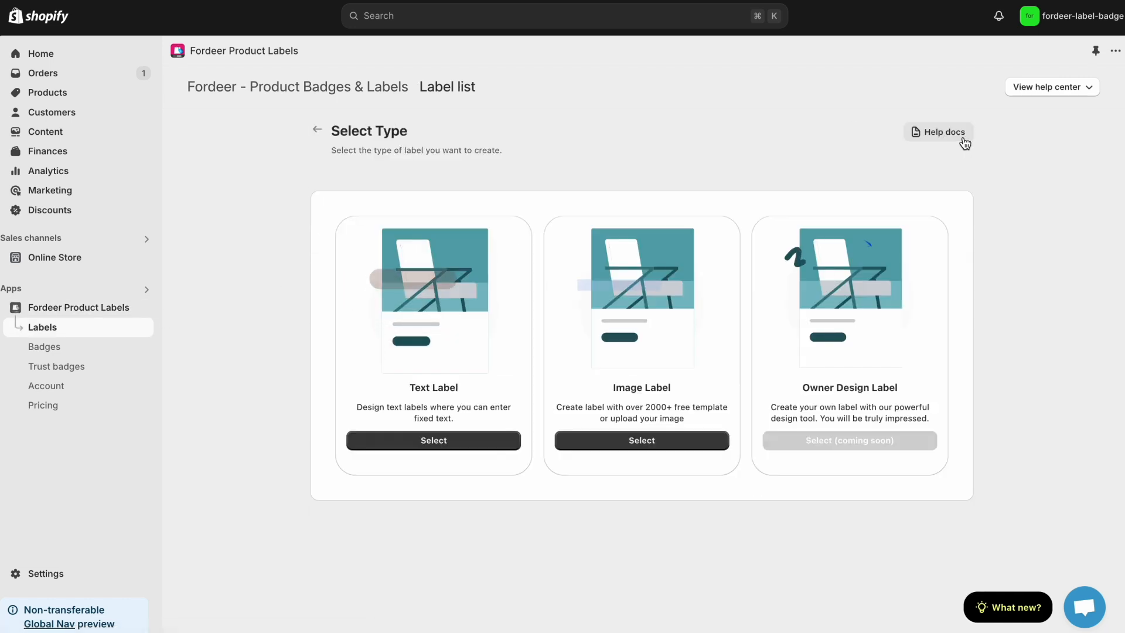
{"action": "left_click", "coordinate": [487, 440]}
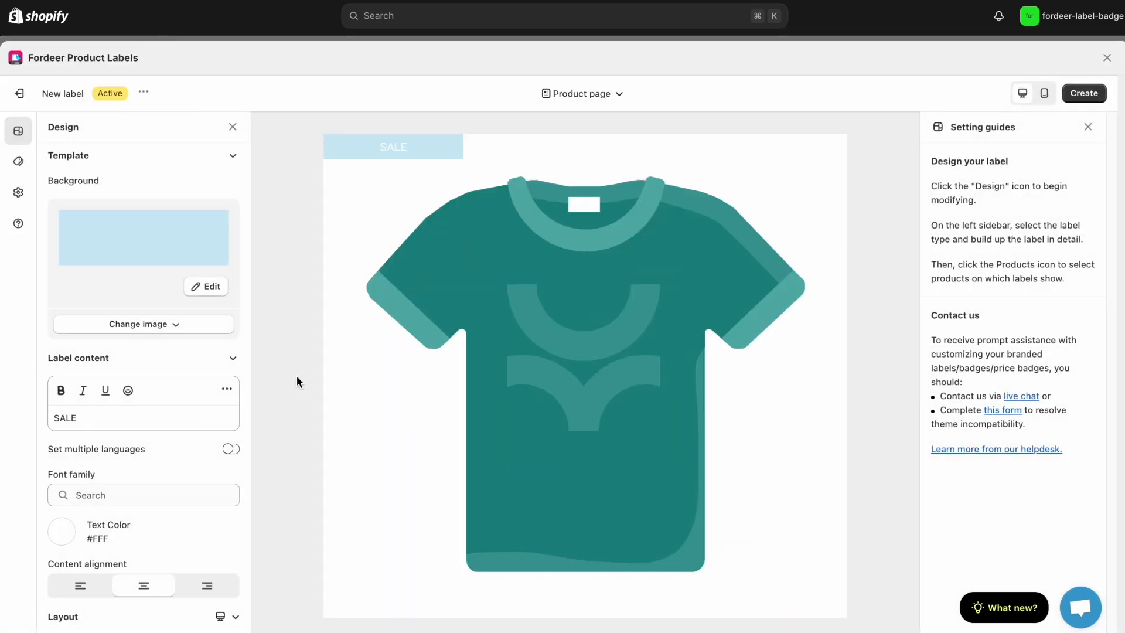
Make the SALE text in the label content bold
{"action": "left_click", "coordinate": [107, 416]}
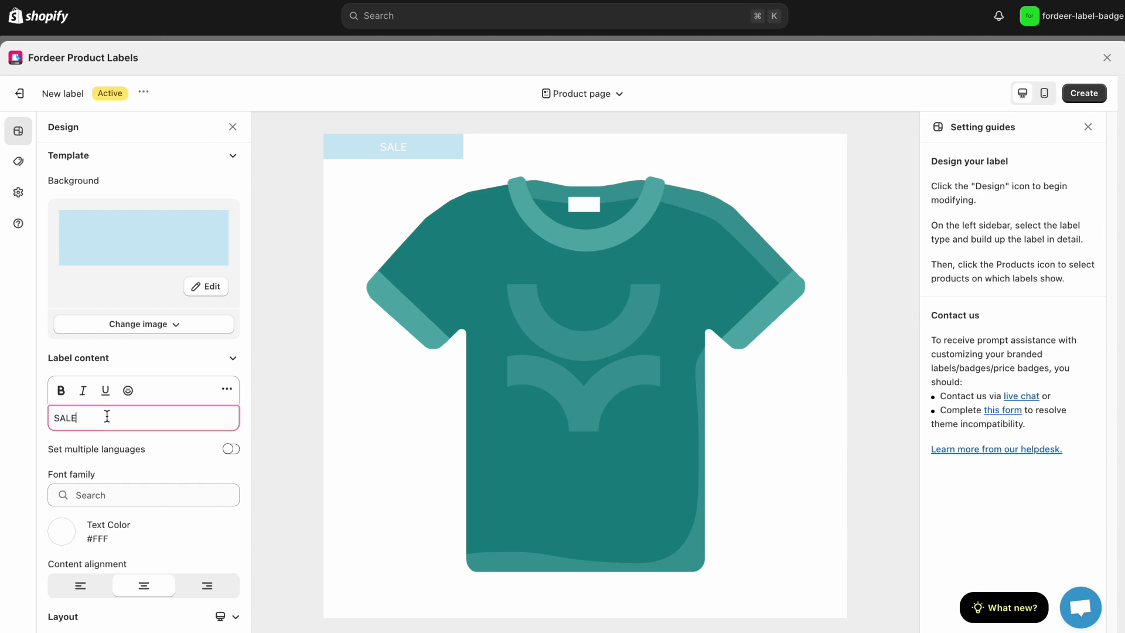
{"action": "double_click", "coordinate": [69, 418]}
{"action": "left_click", "coordinate": [66, 396]}
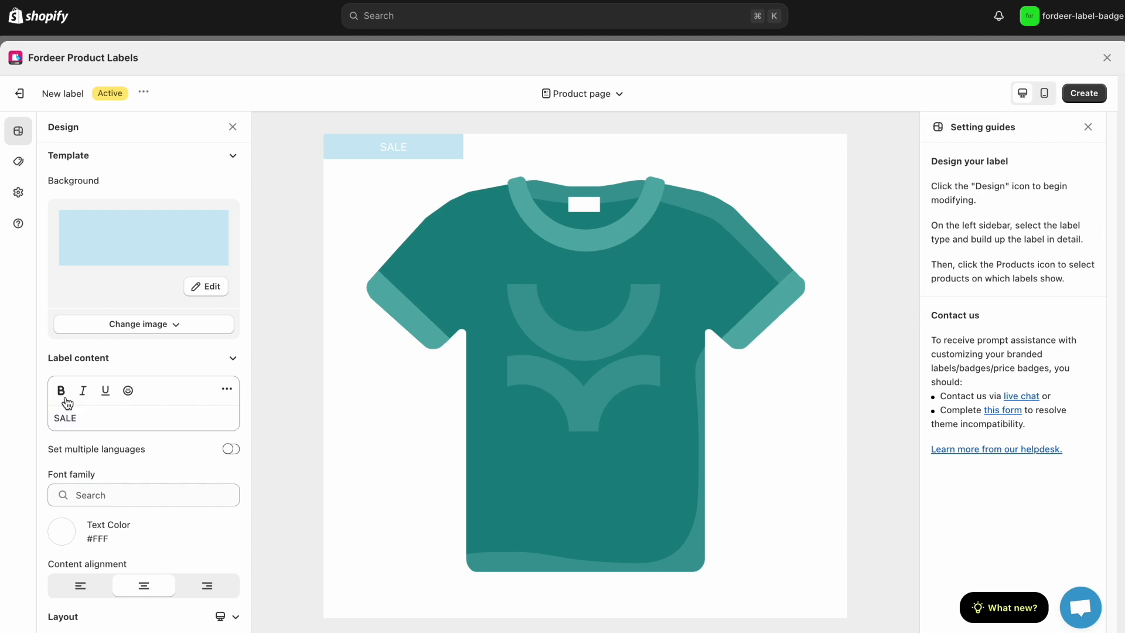
{"action": "double_click", "coordinate": [70, 417]}
{"action": "left_click", "coordinate": [61, 391]}
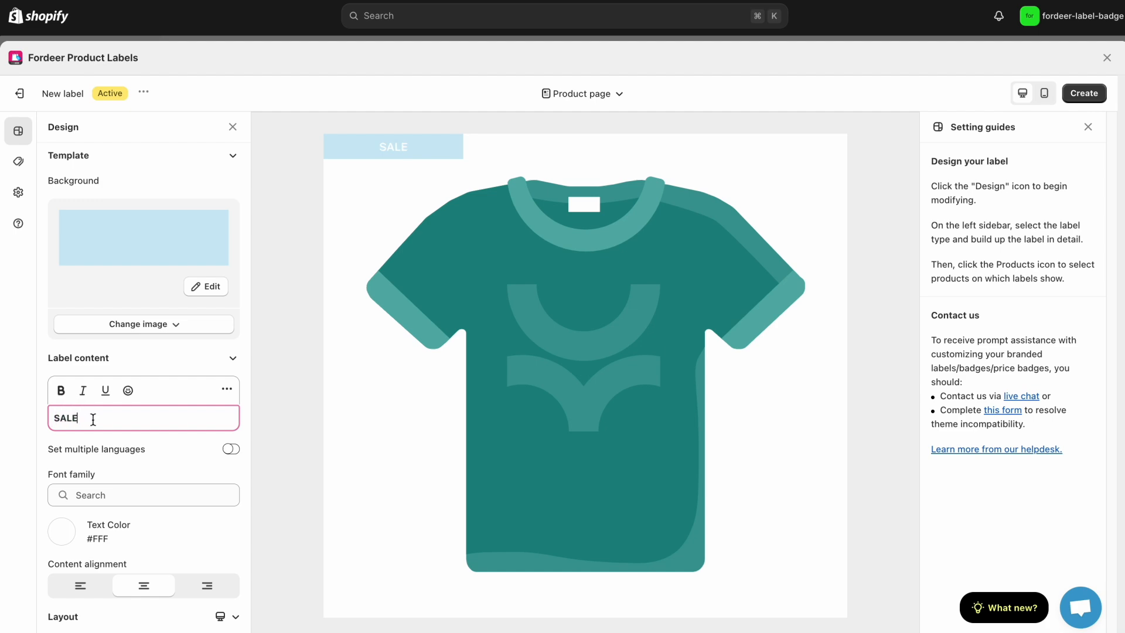
Insert the {discount_percentage} variable after SALE in the label content
{"action": "left_click", "coordinate": [228, 390]}
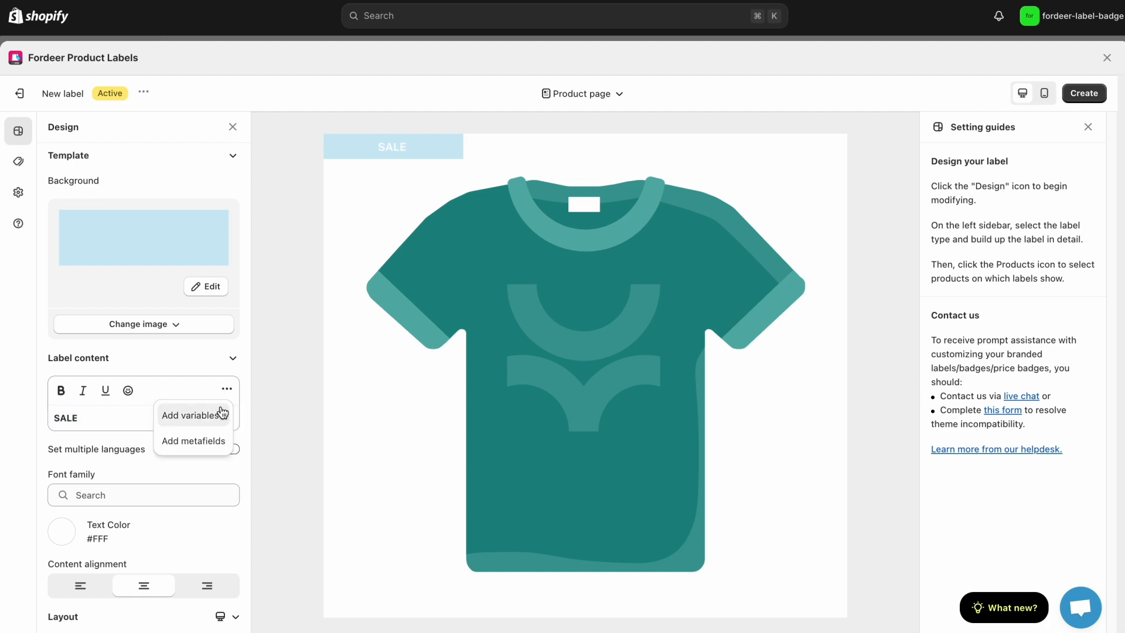
{"action": "left_click", "coordinate": [220, 418]}
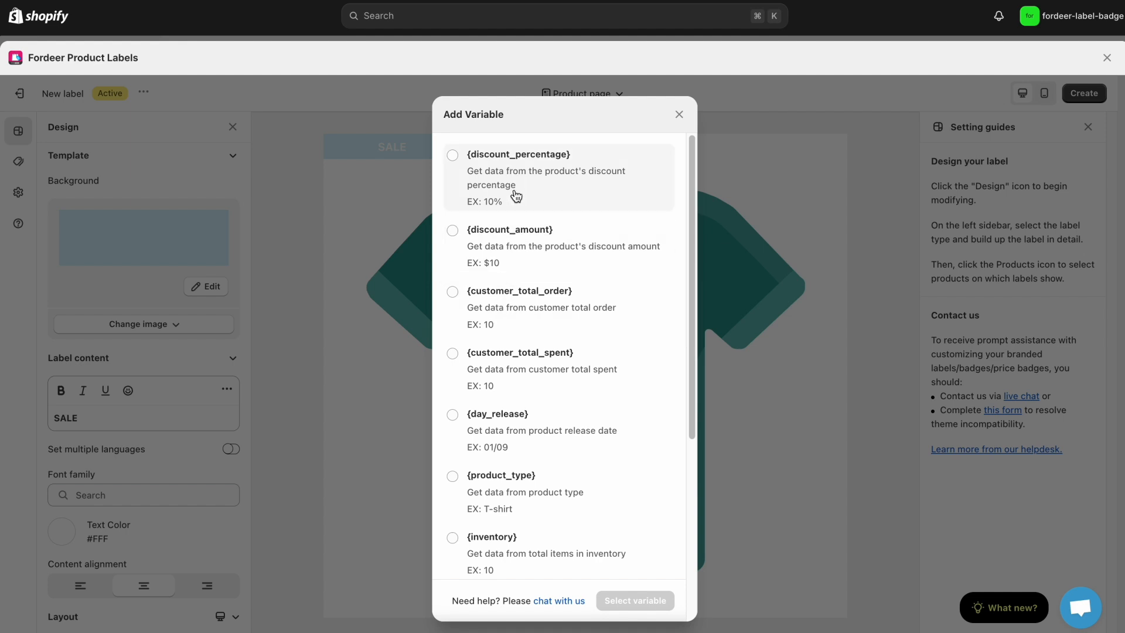
{"action": "left_click", "coordinate": [525, 208]}
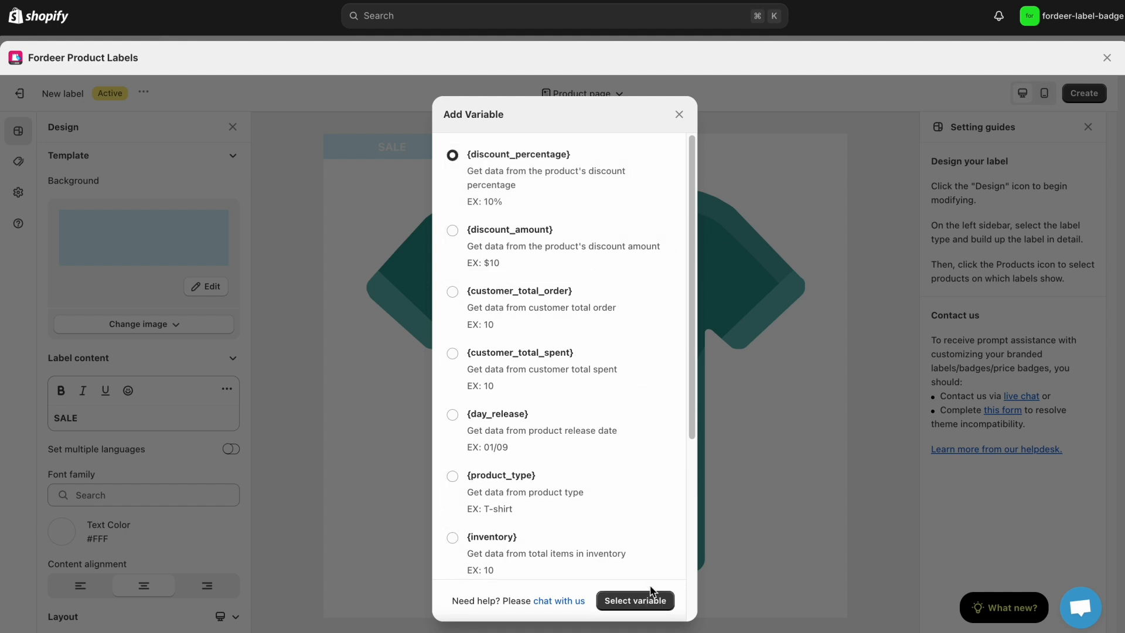
{"action": "left_click", "coordinate": [648, 601]}
Set the label's font family to ADLaM Display
{"action": "scroll", "coordinate": [160, 478], "scroll_direction": "down", "scroll_amount": 5}
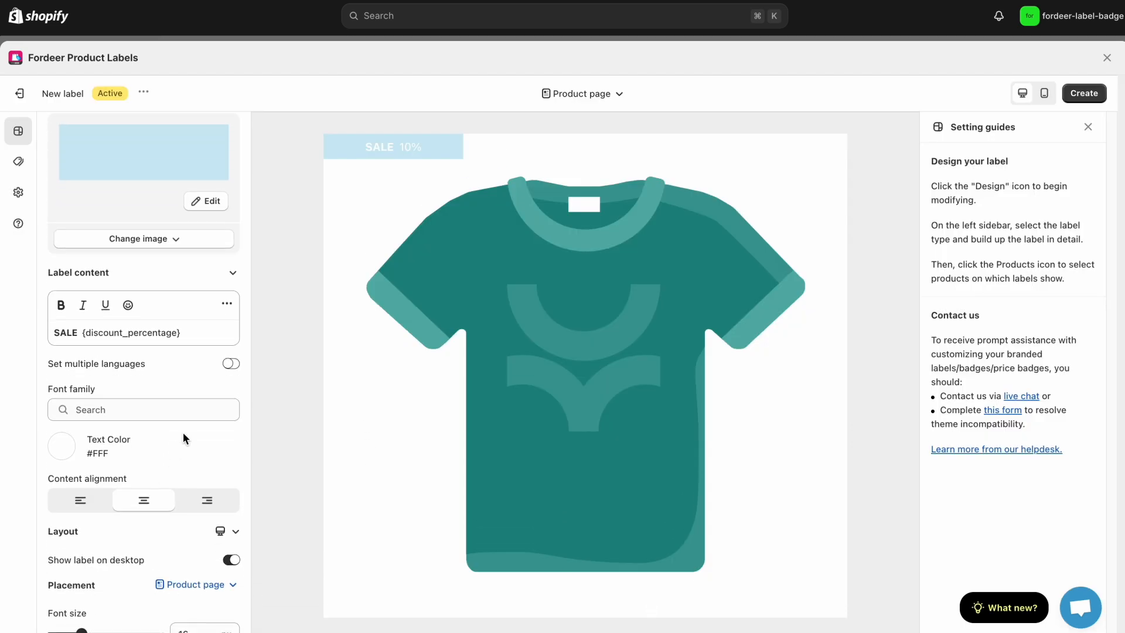
{"action": "left_click", "coordinate": [179, 353]}
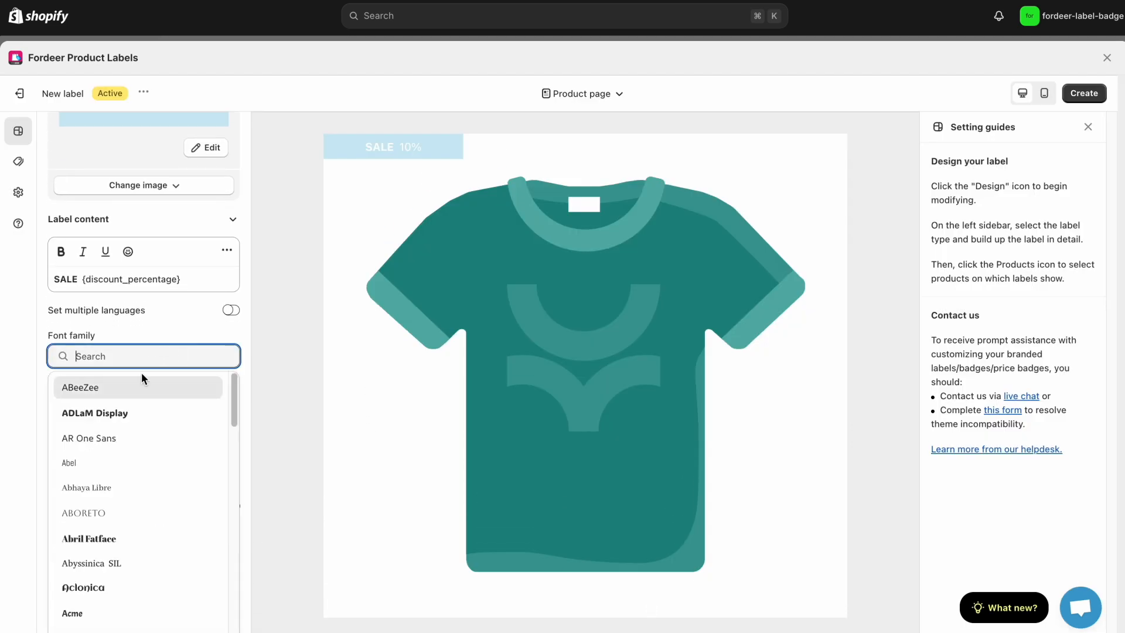
{"action": "left_click", "coordinate": [118, 411]}
Make the whole label content bold, including the {discount_percentage} variable
{"action": "scroll", "coordinate": [150, 417], "scroll_direction": "down", "scroll_amount": 1}
{"action": "left_click", "coordinate": [137, 248]}
{"action": "key", "text": "ctrl+a"}
{"action": "left_click", "coordinate": [61, 223]}
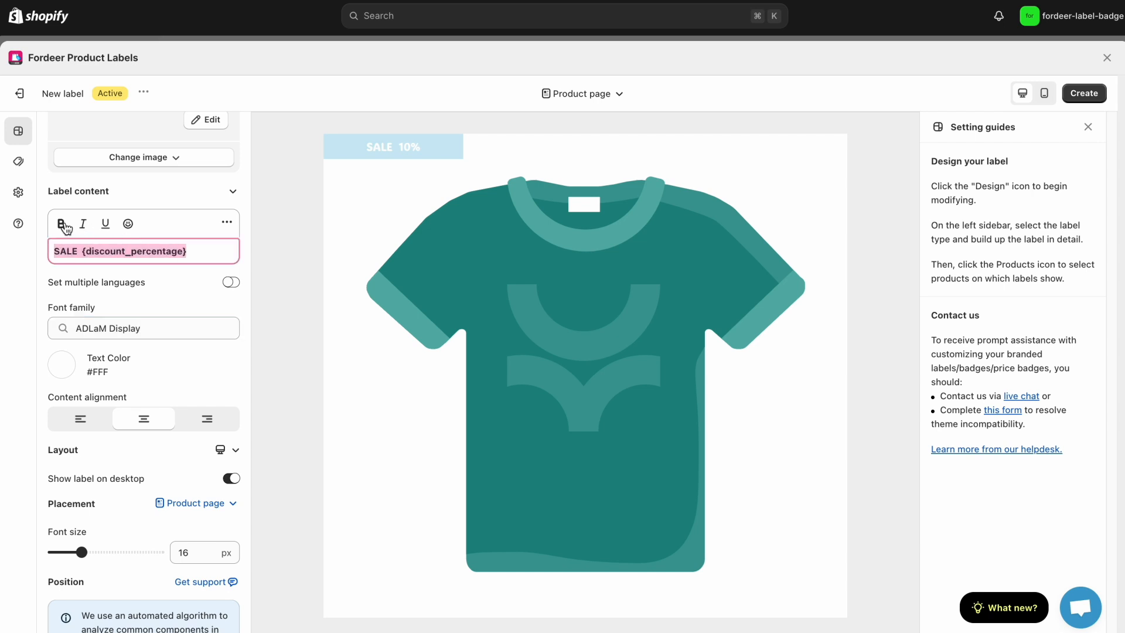
{"action": "left_click", "coordinate": [134, 278]}
Change the label's text color to the red #C55A5AFF
{"action": "scroll", "coordinate": [150, 362], "scroll_direction": "down", "scroll_amount": 2}
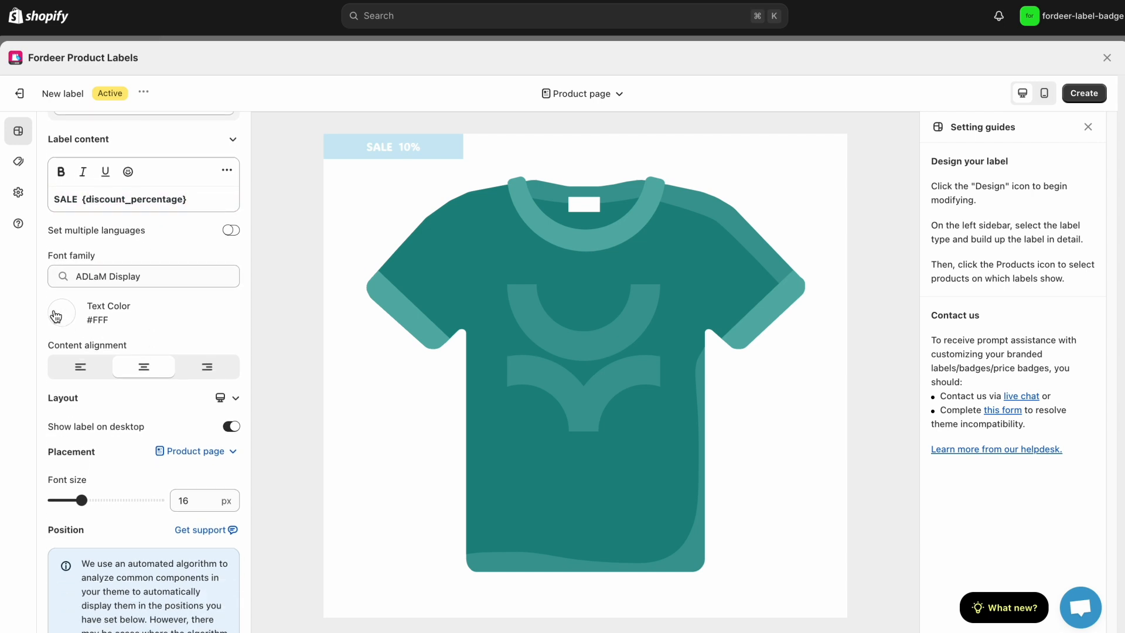
{"action": "left_click", "coordinate": [104, 326]}
{"action": "left_click", "coordinate": [101, 555]}
Try left and right alignment for the label content and set it back to centered
{"action": "scroll", "coordinate": [150, 395], "scroll_direction": "down", "scroll_amount": 1}
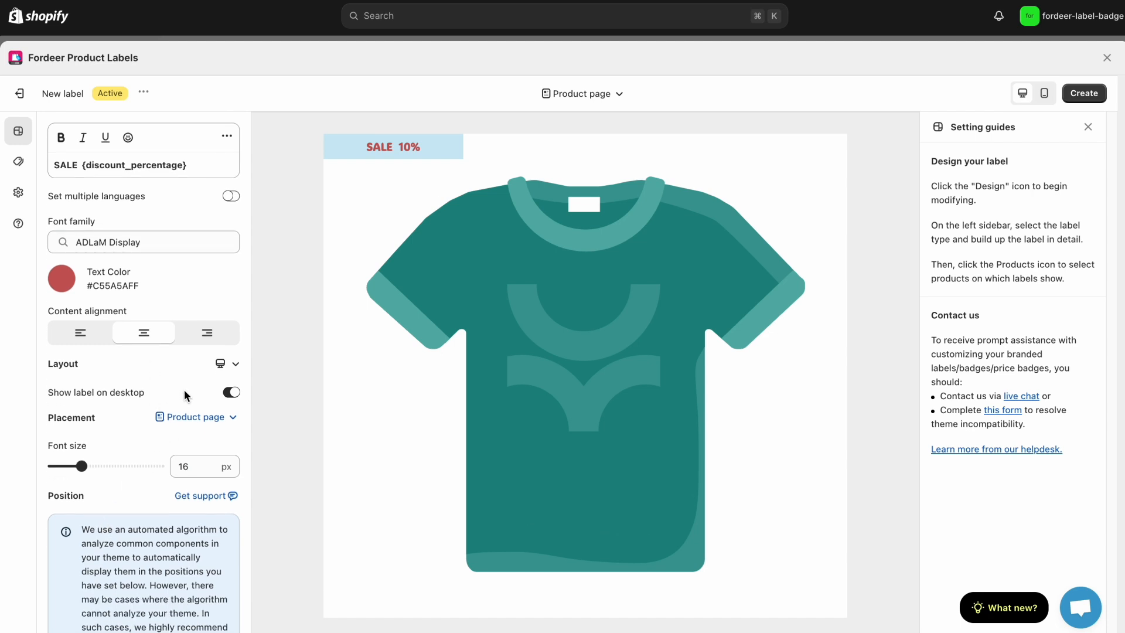
{"action": "scroll", "coordinate": [192, 398], "scroll_direction": "down", "scroll_amount": 1}
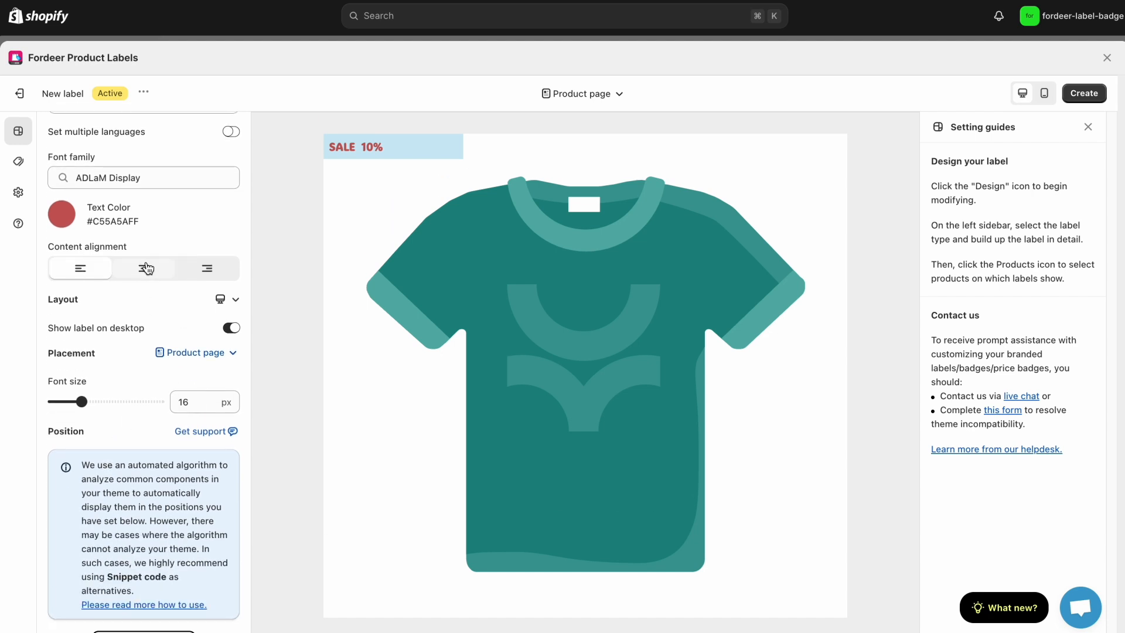
{"action": "left_click", "coordinate": [209, 271]}
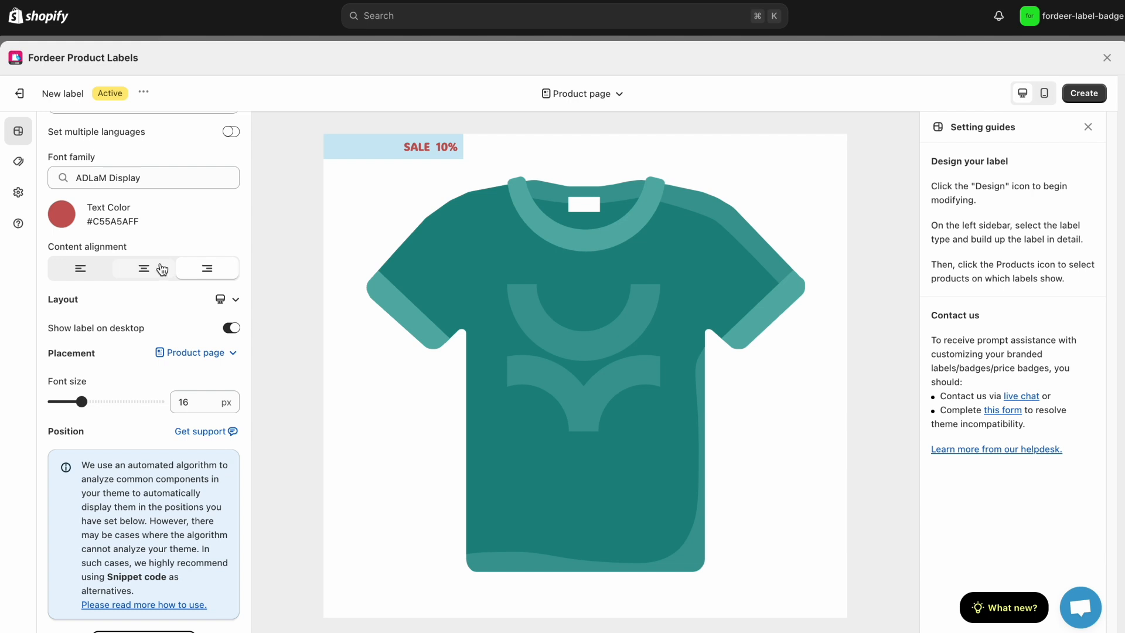
{"action": "left_click", "coordinate": [148, 269]}
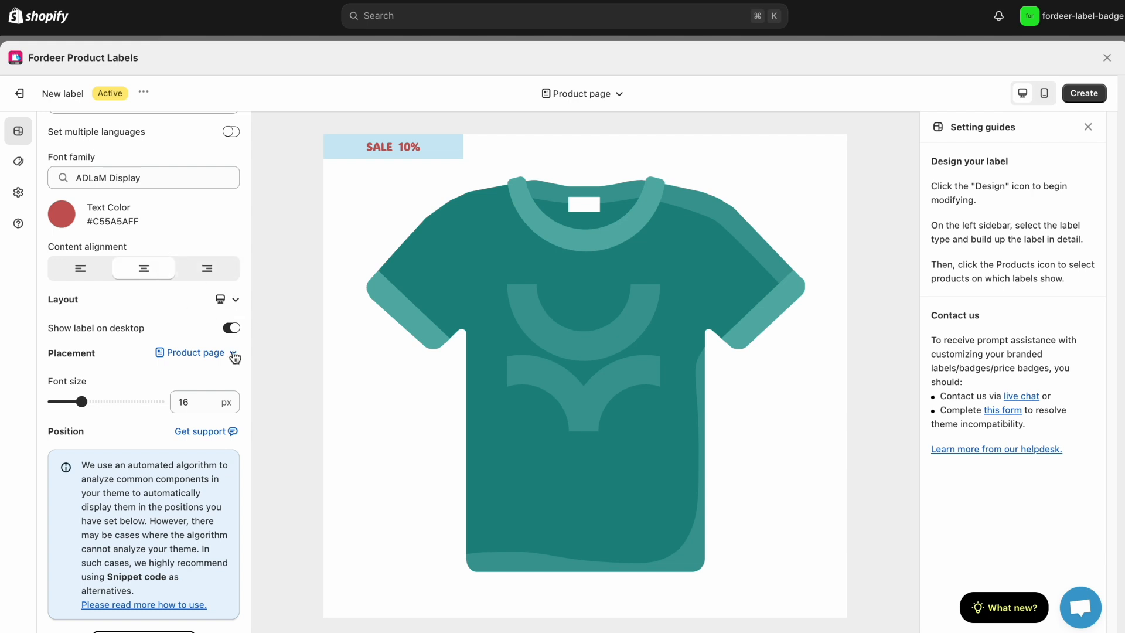
Preview the label in the mobile layout and return to the desktop layout
{"action": "scroll", "coordinate": [234, 317], "scroll_direction": "down", "scroll_amount": 1}
{"action": "left_click", "coordinate": [230, 246]}
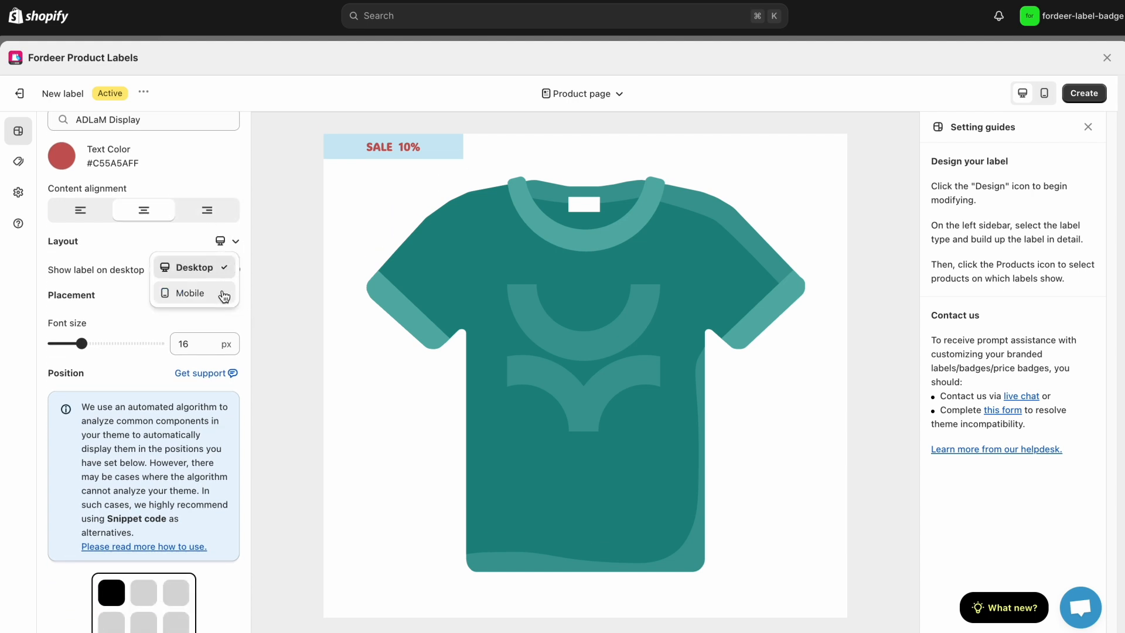
{"action": "left_click", "coordinate": [193, 293]}
{"action": "left_click", "coordinate": [230, 246]}
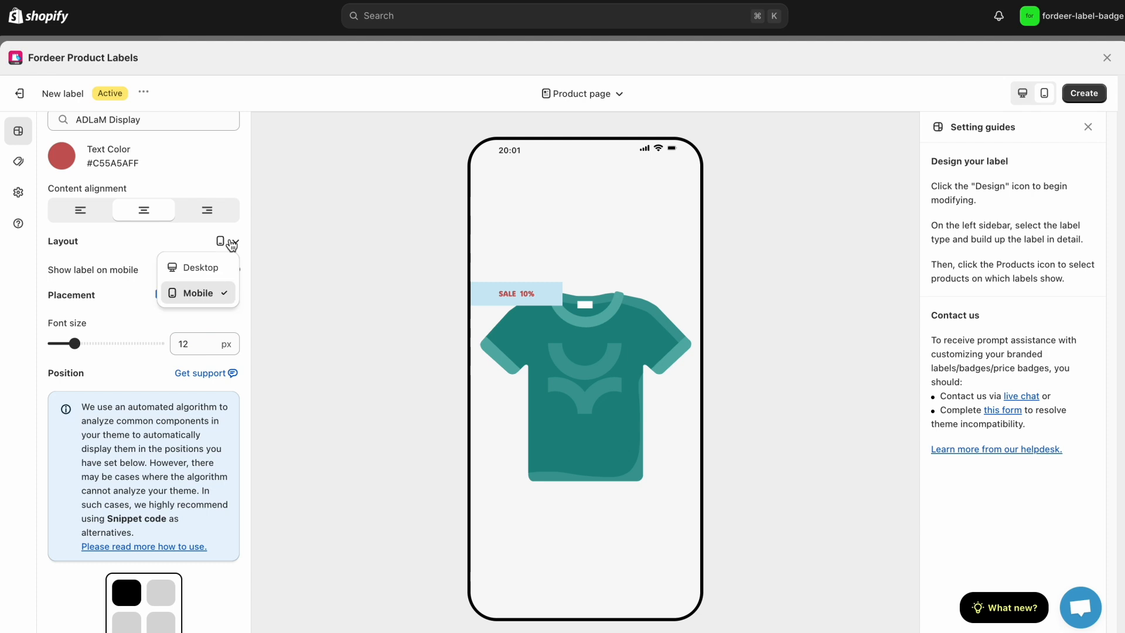
{"action": "left_click", "coordinate": [213, 270]}
Set the label's font size to 14 px for the product page on desktop
{"action": "scroll", "coordinate": [212, 350], "scroll_direction": "down", "scroll_amount": 1}
{"action": "scroll", "coordinate": [212, 350], "scroll_direction": "down", "scroll_amount": 1}
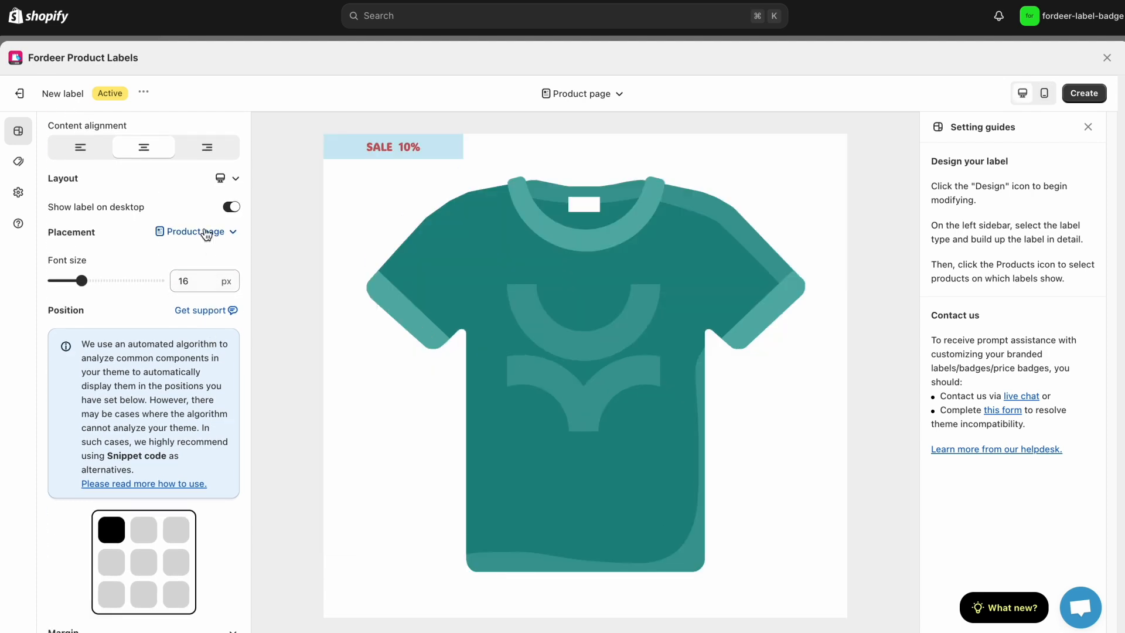
{"action": "left_click_drag", "start_coordinate": [77, 280], "coordinate": [78, 280]}
Position the label at the middle of the product image's right edge
{"action": "scroll", "coordinate": [131, 372], "scroll_direction": "down", "scroll_amount": 5}
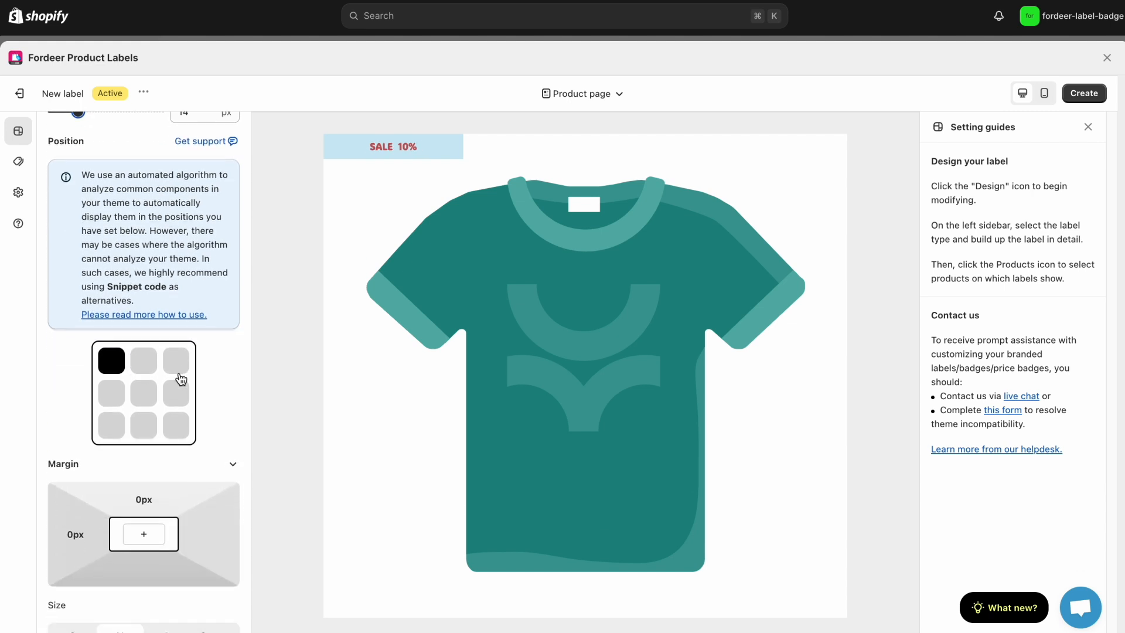
{"action": "left_click", "coordinate": [177, 396]}
{"action": "scroll", "coordinate": [211, 454], "scroll_direction": "down", "scroll_amount": 1}
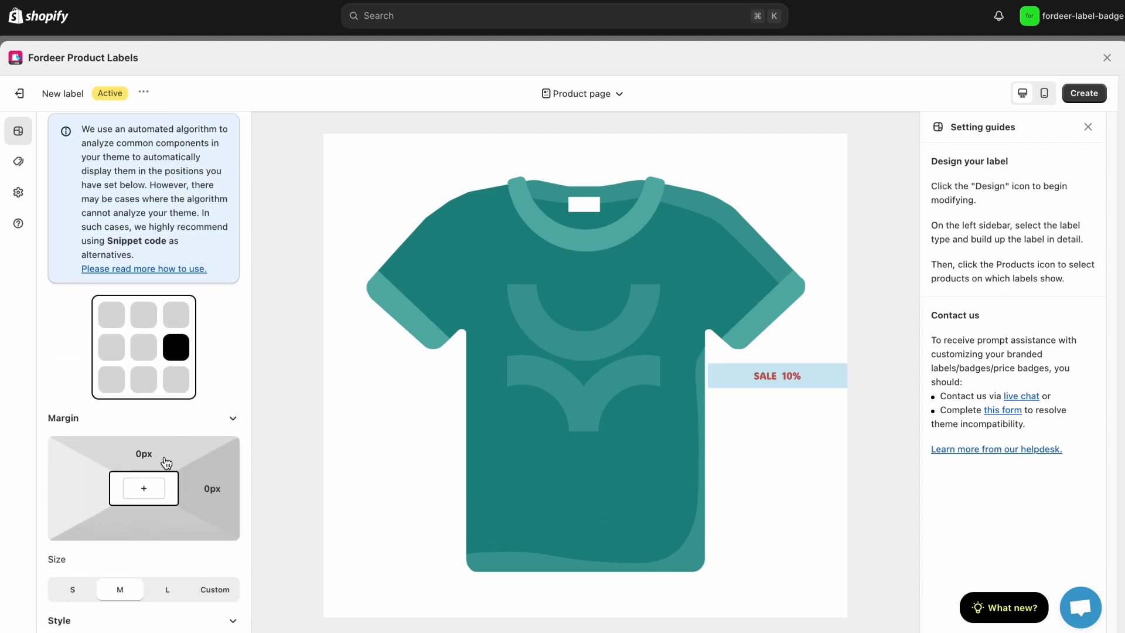
Set the label's right margin to 20 px
{"action": "scroll", "coordinate": [166, 463], "scroll_direction": "down", "scroll_amount": 1}
{"action": "left_click", "coordinate": [202, 445]}
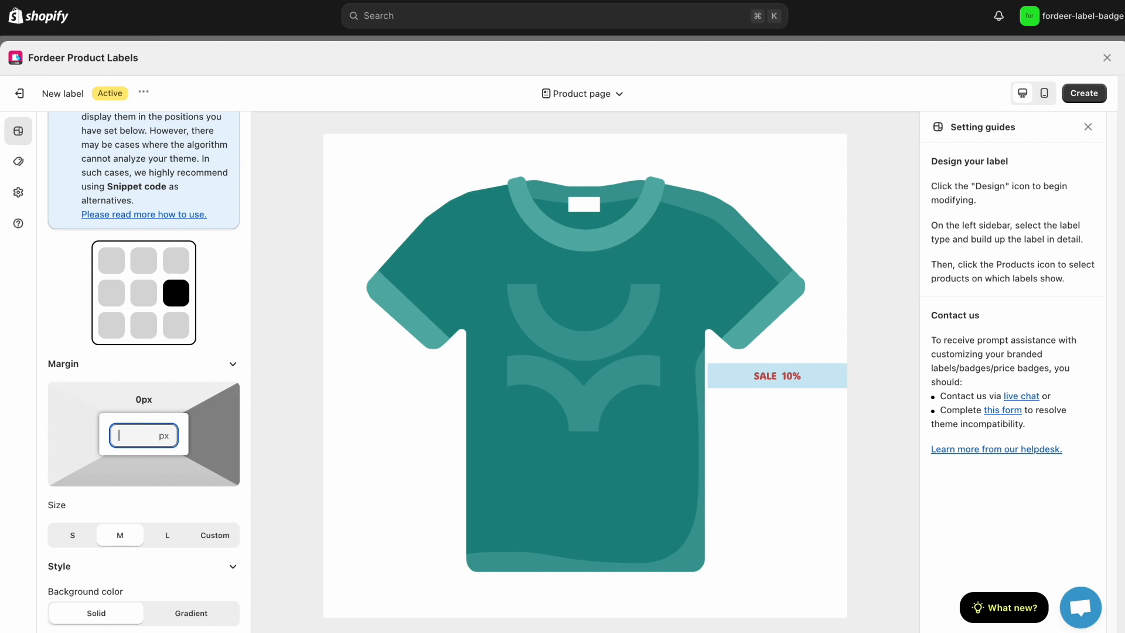
{"action": "type", "text": "20"}
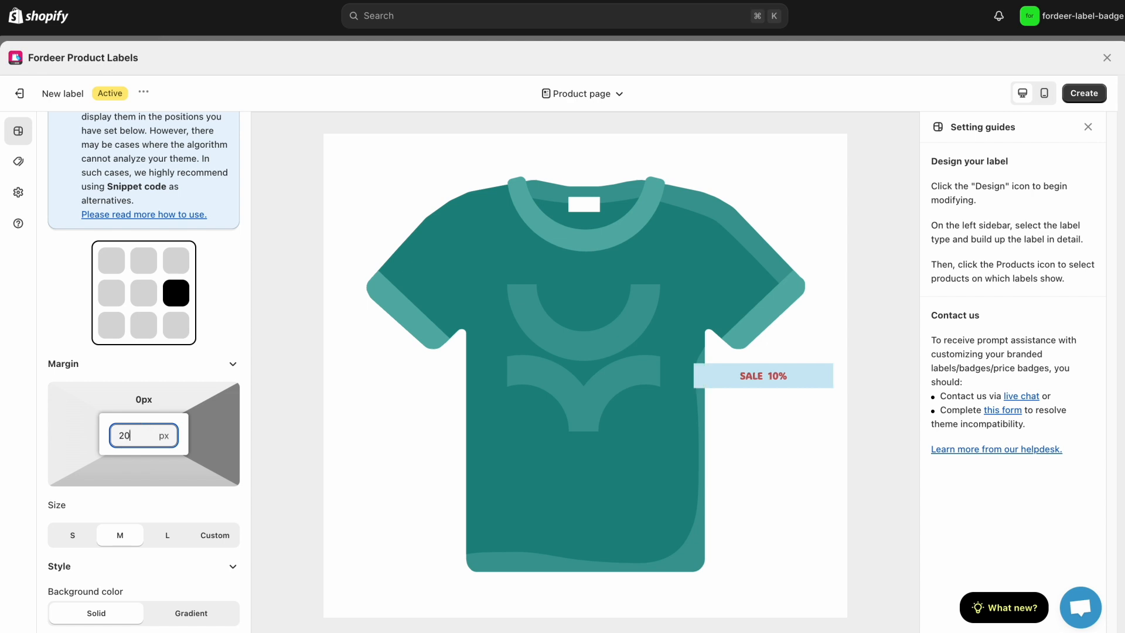
{"action": "left_click", "coordinate": [148, 402]}
{"action": "left_click", "coordinate": [268, 445]}
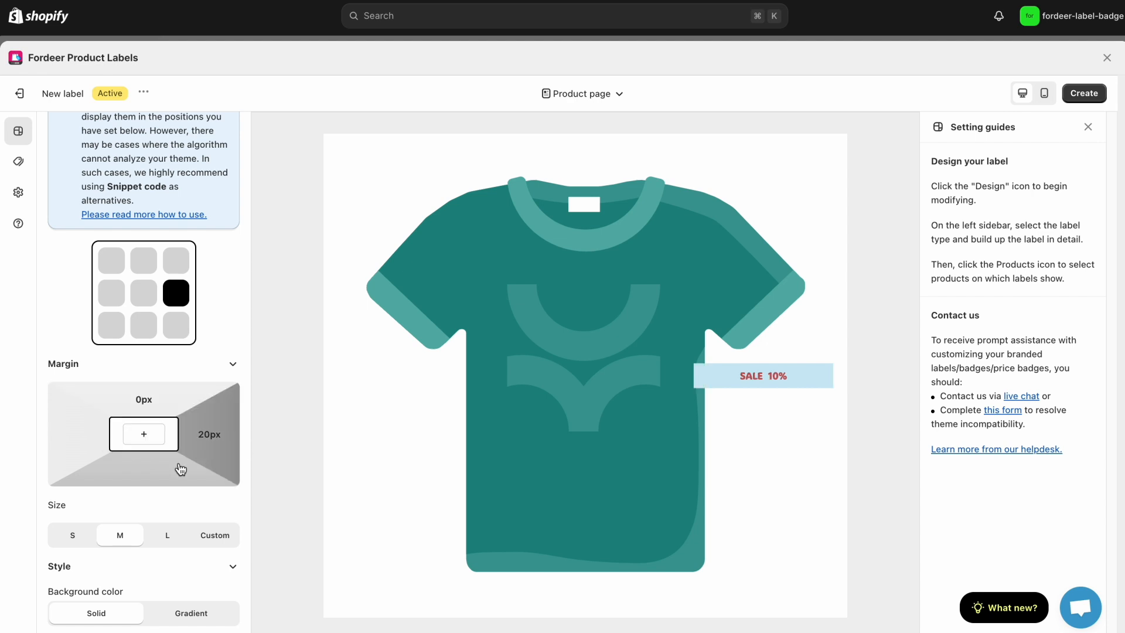
Switch the label to a custom size and set its width to 90 px
{"action": "scroll", "coordinate": [193, 462], "scroll_direction": "down", "scroll_amount": 1}
{"action": "left_click", "coordinate": [217, 464]}
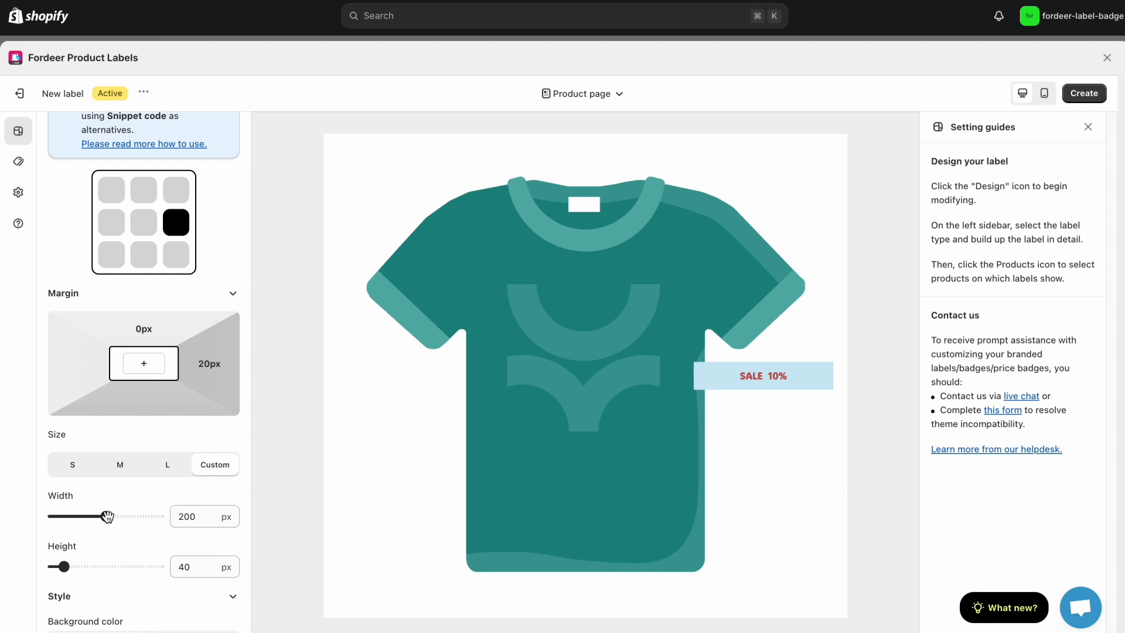
{"action": "left_click_drag", "start_coordinate": [107, 516], "coordinate": [78, 516]}
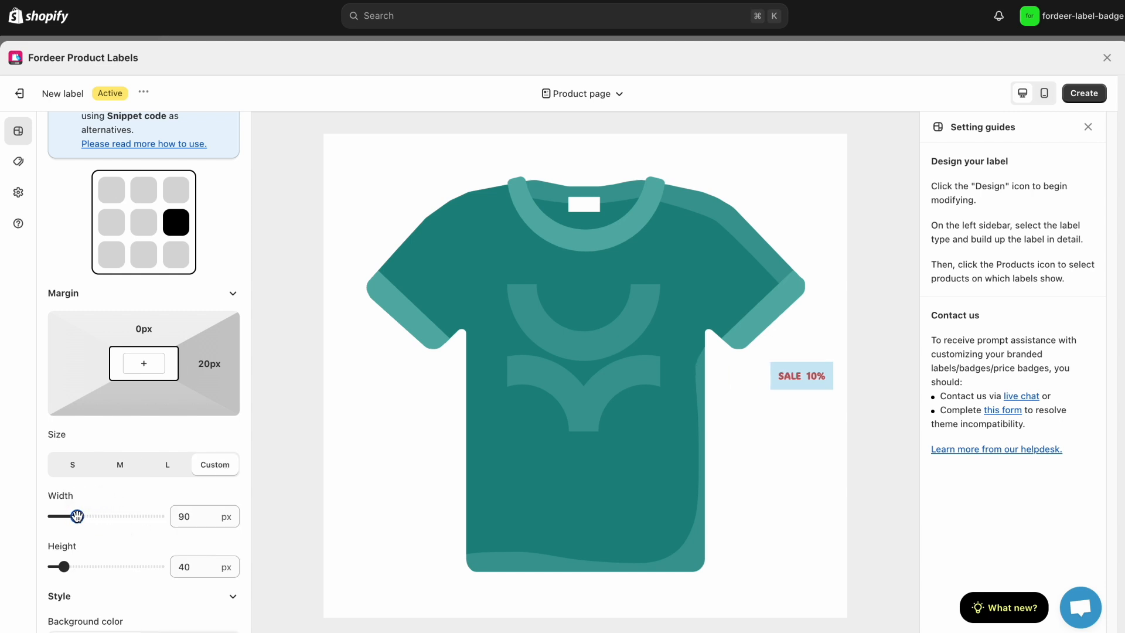
Give the label a gradient background with #06AFFAFF as the end color
{"action": "scroll", "coordinate": [105, 562], "scroll_direction": "down", "scroll_amount": 2}
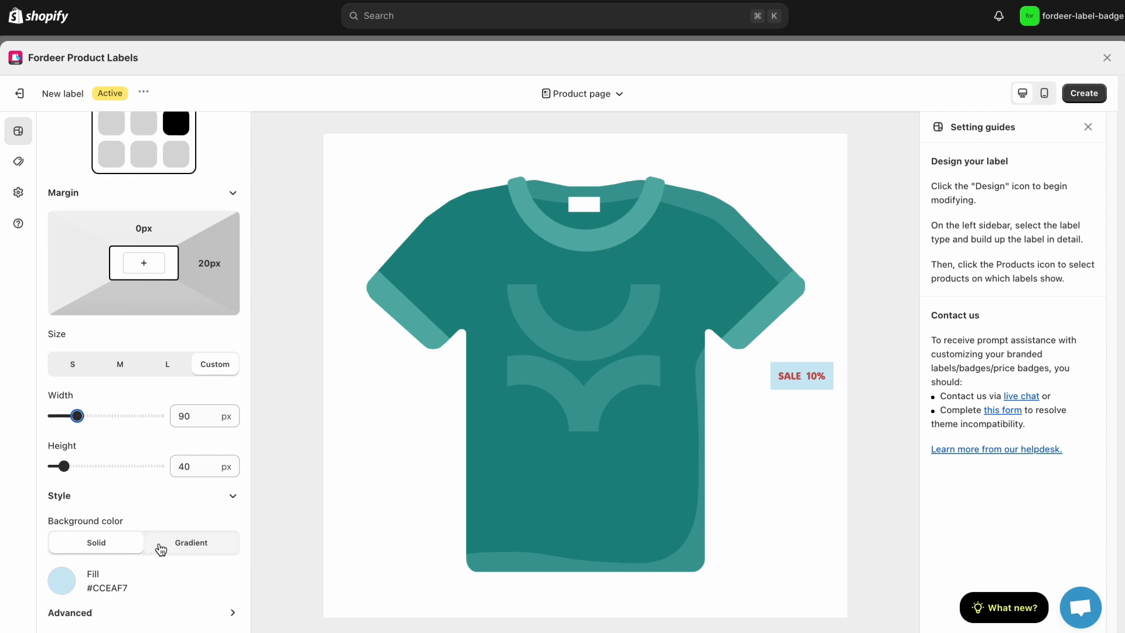
{"action": "left_click", "coordinate": [191, 548]}
{"action": "scroll", "coordinate": [191, 551], "scroll_direction": "down", "scroll_amount": 1}
{"action": "left_click", "coordinate": [160, 530]}
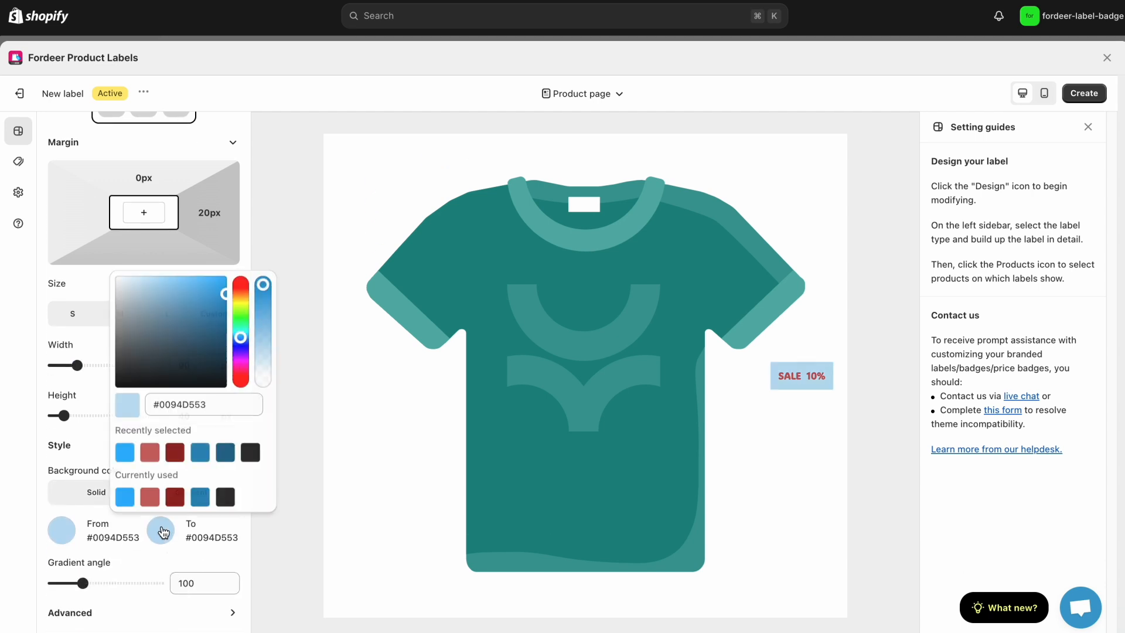
{"action": "left_click", "coordinate": [124, 453]}
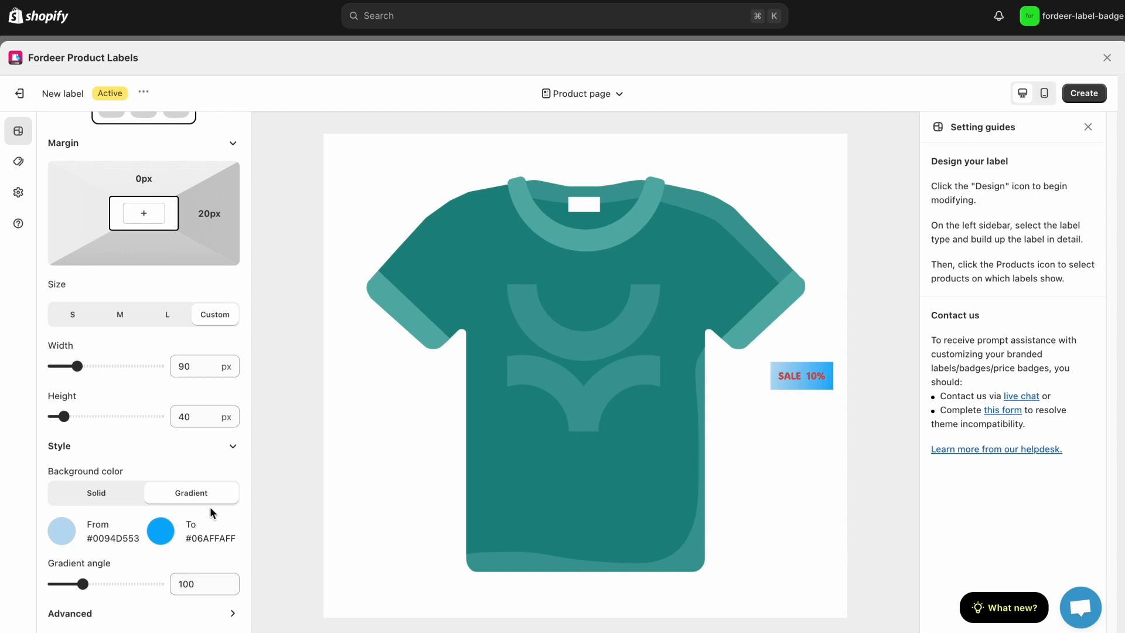
Switch the placement to Collection page & others and position the label at the middle of the image's right edge
{"action": "scroll", "coordinate": [211, 508], "scroll_direction": "up", "scroll_amount": 3}
{"action": "left_click", "coordinate": [593, 101]}
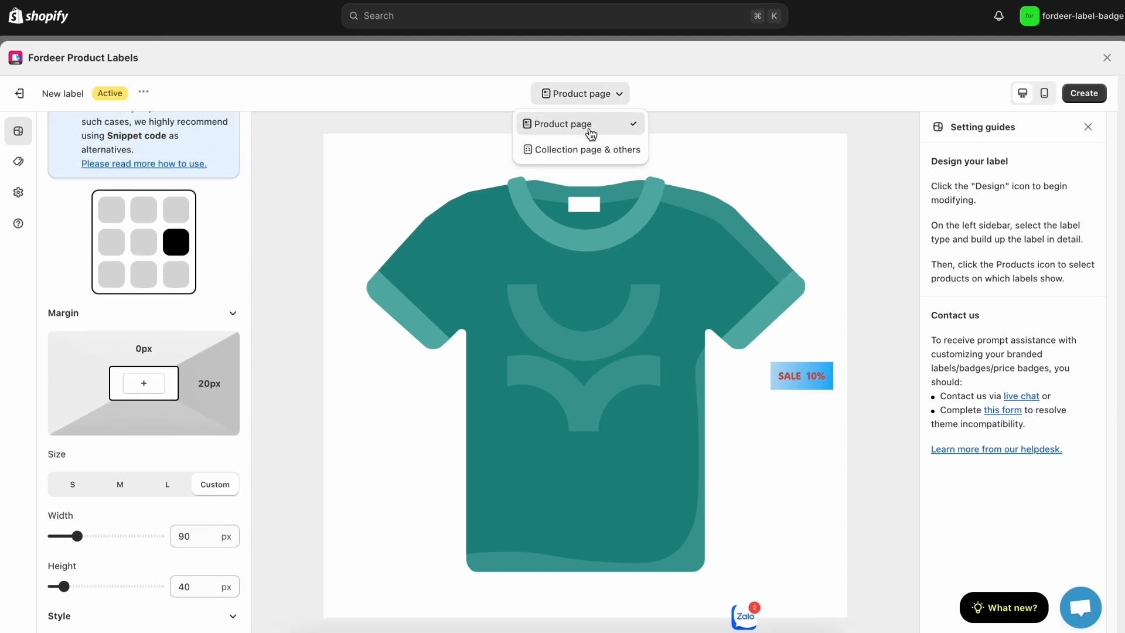
{"action": "left_click", "coordinate": [585, 148]}
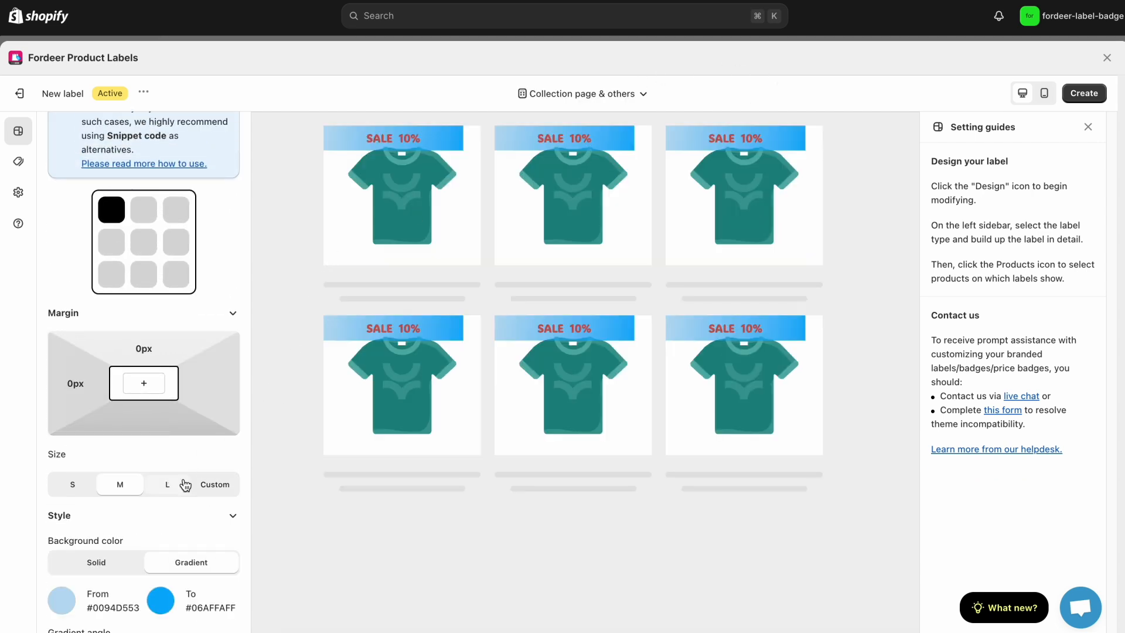
{"action": "left_click", "coordinate": [175, 242]}
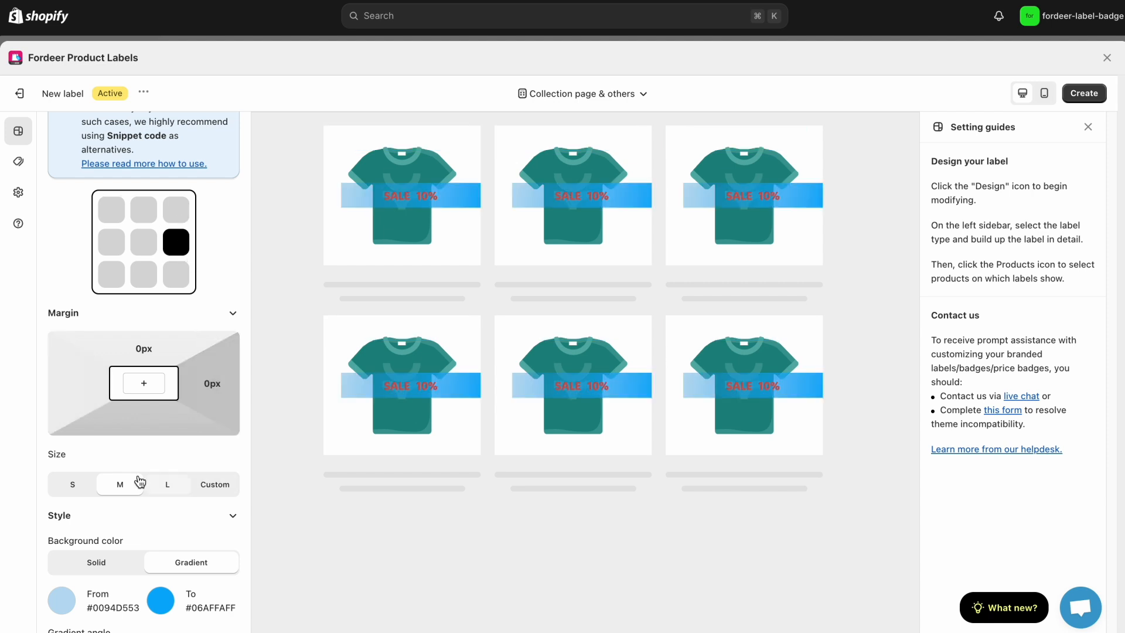
Switch the collection-page label to a custom size and set its width to 98 px and height to 28 px
{"action": "left_click", "coordinate": [70, 490]}
{"action": "left_click", "coordinate": [213, 486]}
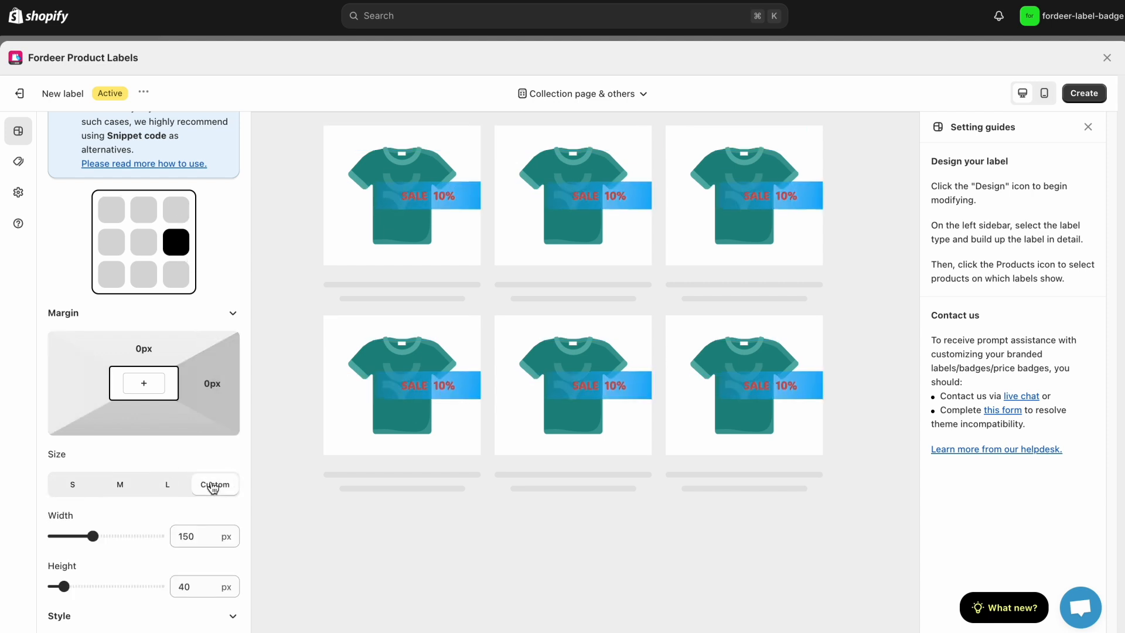
{"action": "left_click_drag", "start_coordinate": [92, 531], "coordinate": [79, 527]}
{"action": "scroll", "coordinate": [185, 567], "scroll_direction": "down", "scroll_amount": 3}
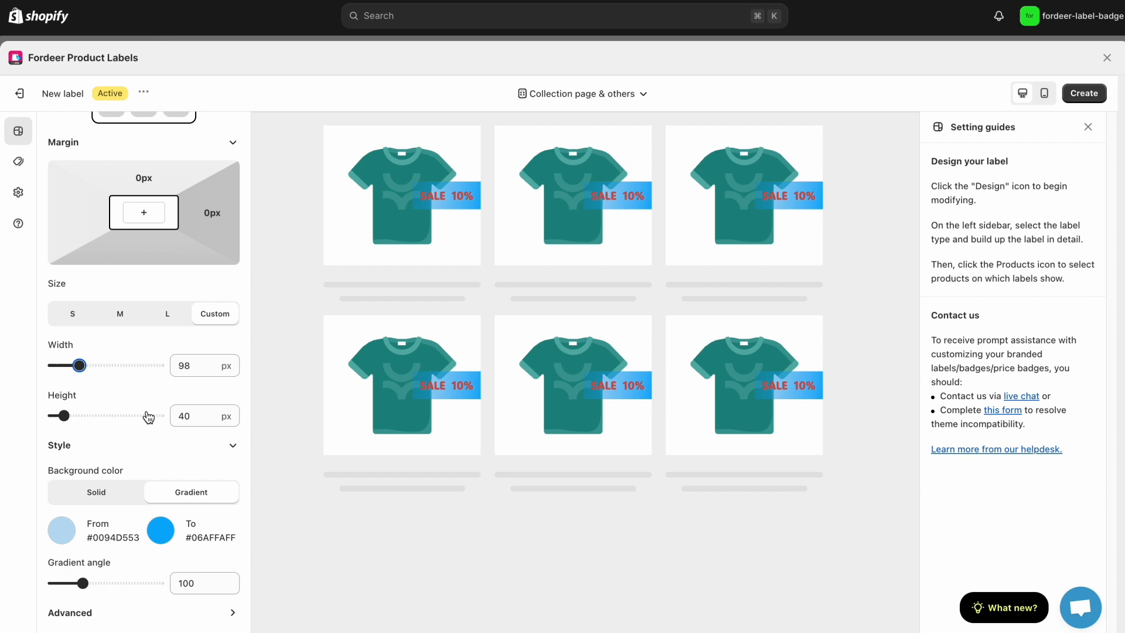
{"action": "left_click_drag", "start_coordinate": [64, 416], "coordinate": [60, 415]}
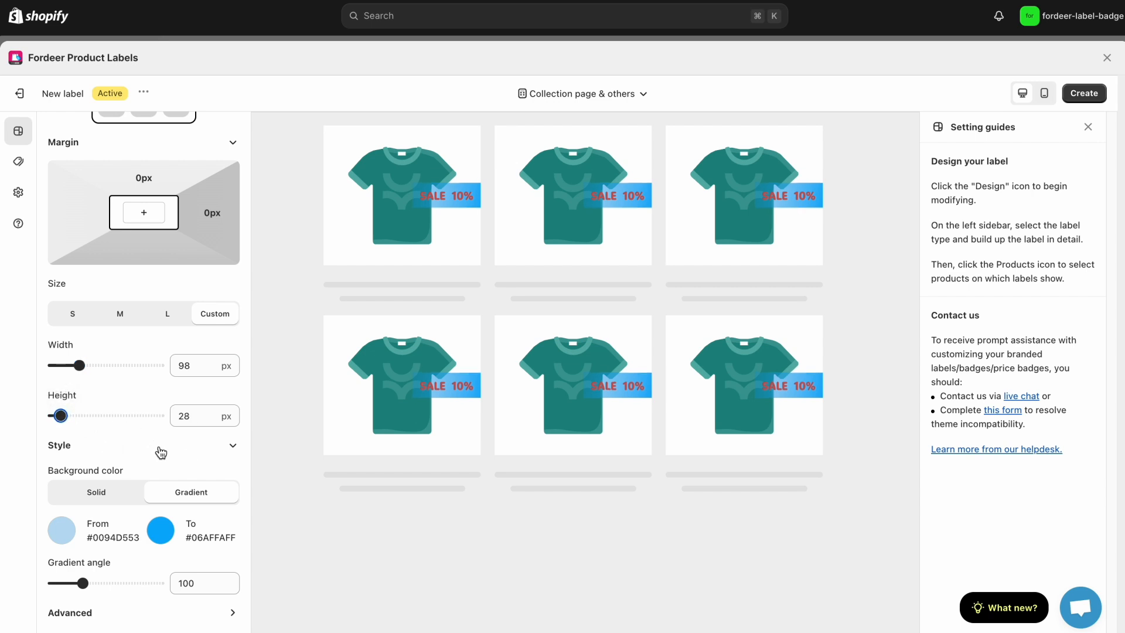
Try the Bounce in and Pulse animations on the collection-page label and turn animation off again
{"action": "left_click", "coordinate": [160, 448]}
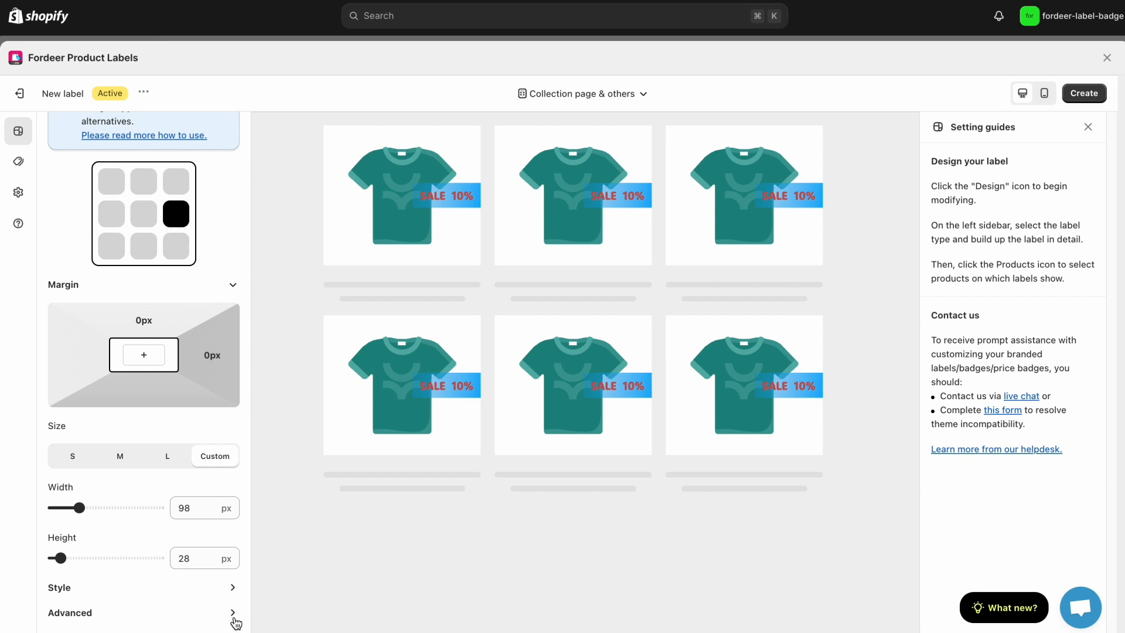
{"action": "left_click", "coordinate": [233, 615]}
{"action": "scroll", "coordinate": [213, 516], "scroll_direction": "down", "scroll_amount": 3}
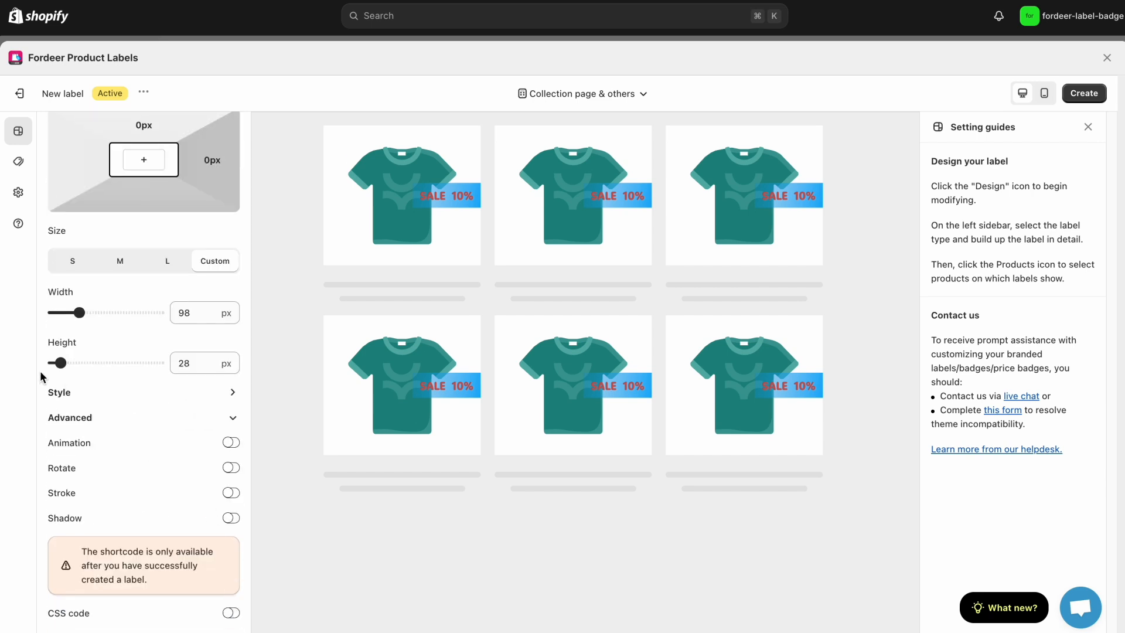
{"action": "left_click", "coordinate": [235, 445]}
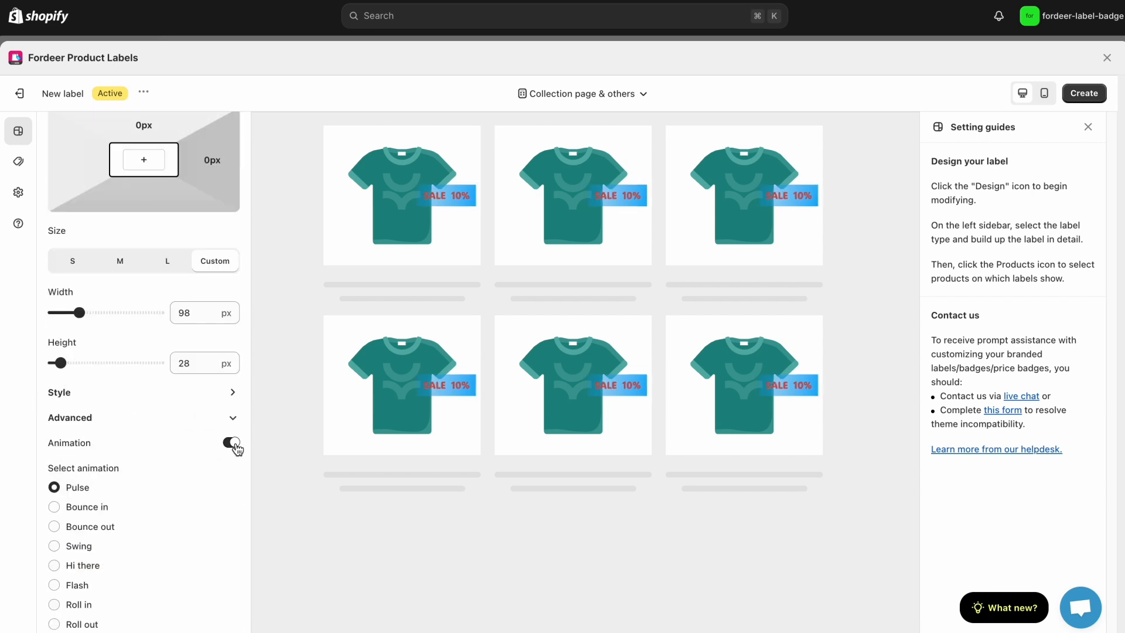
{"action": "left_click", "coordinate": [76, 511]}
{"action": "left_click", "coordinate": [75, 488]}
{"action": "left_click", "coordinate": [230, 443]}
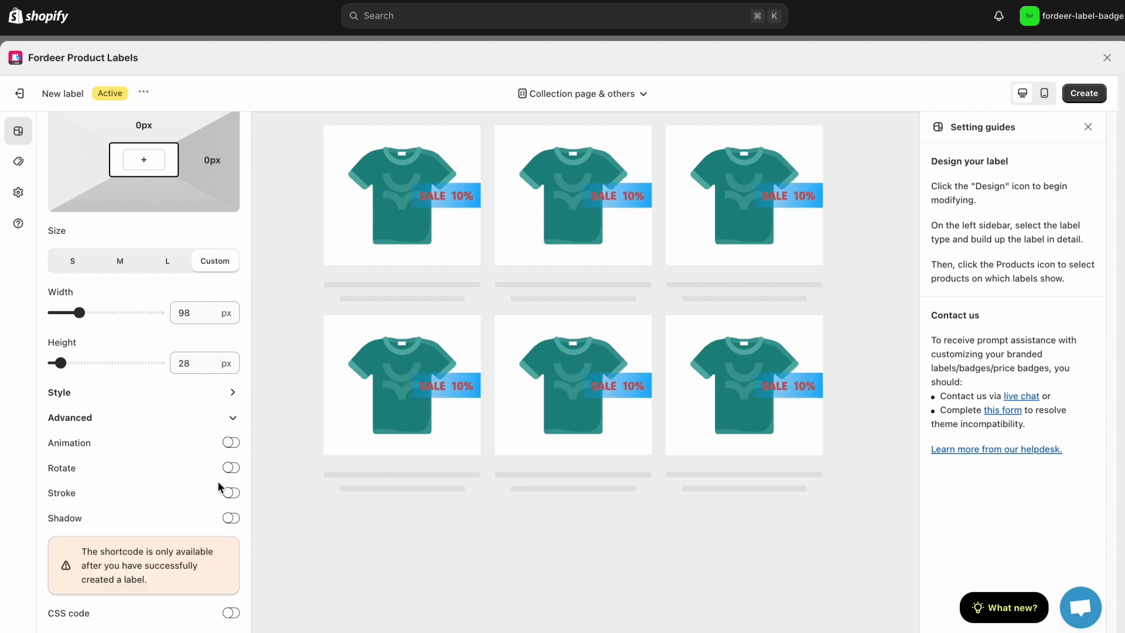
Switch the placement to Product page and set the label's product selection to From specific collection(s)
{"action": "left_click", "coordinate": [597, 95]}
{"action": "left_click", "coordinate": [589, 121]}
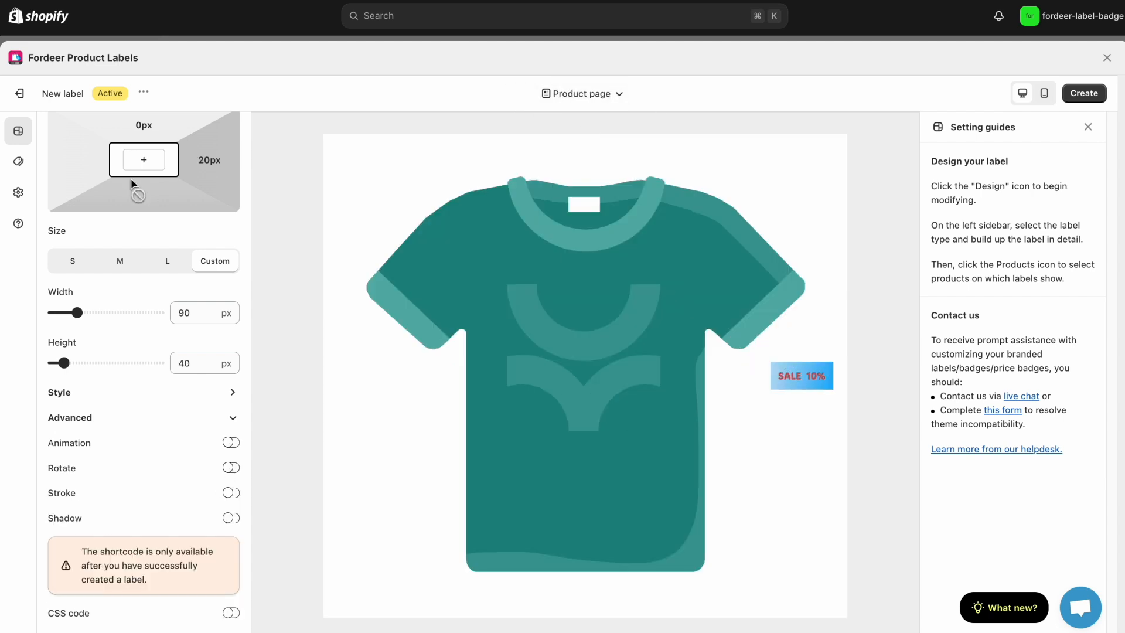
{"action": "left_click", "coordinate": [18, 161]}
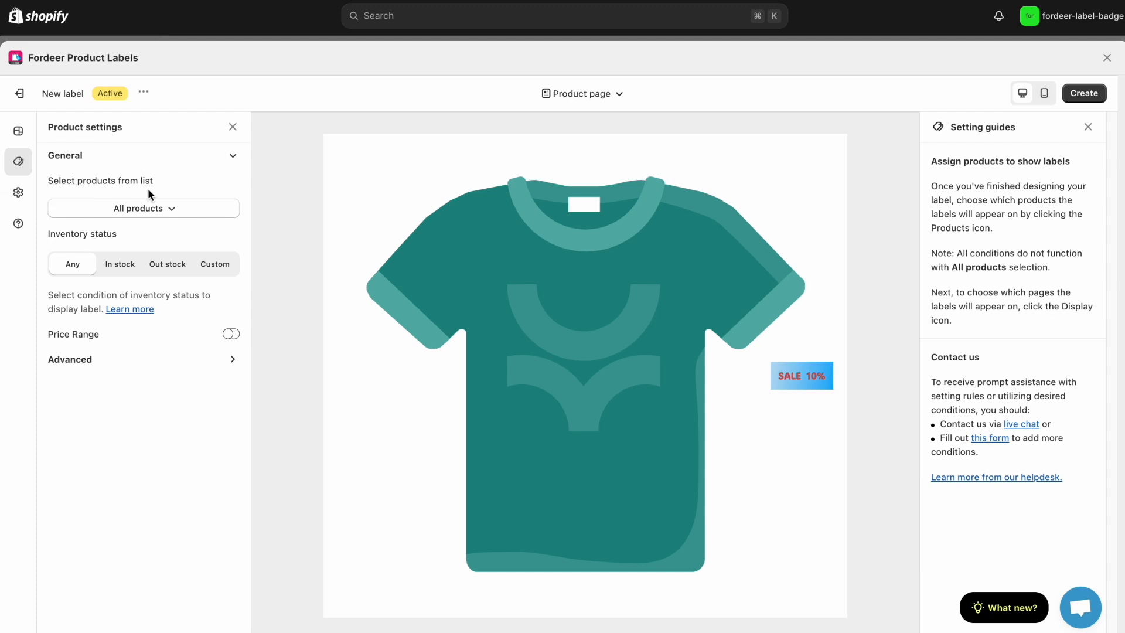
{"action": "left_click", "coordinate": [186, 213]}
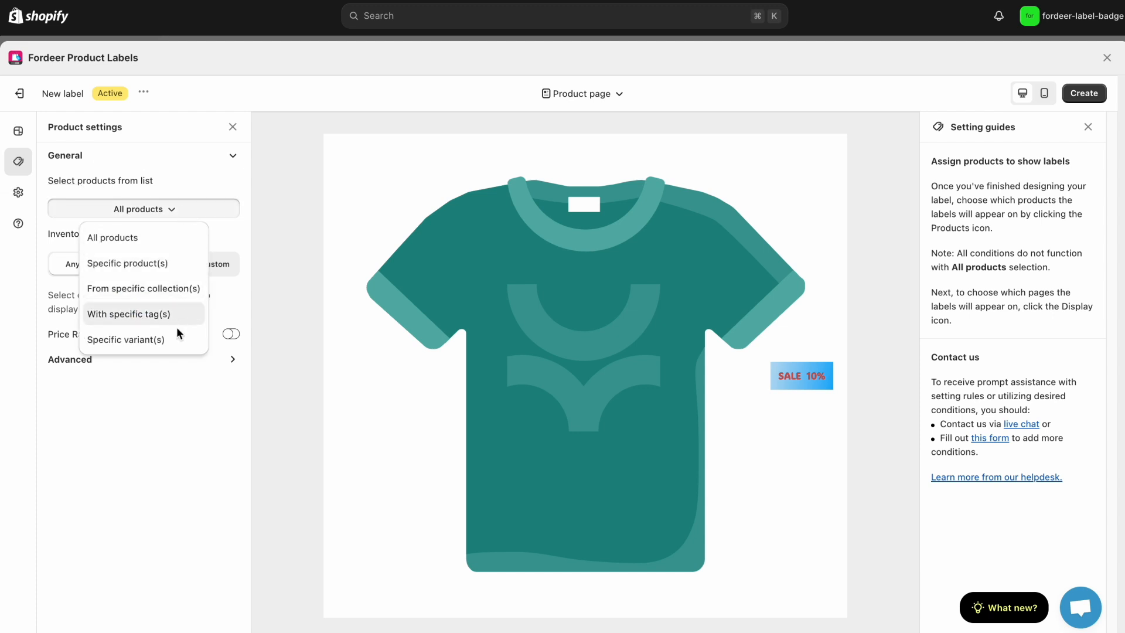
{"action": "left_click", "coordinate": [178, 288]}
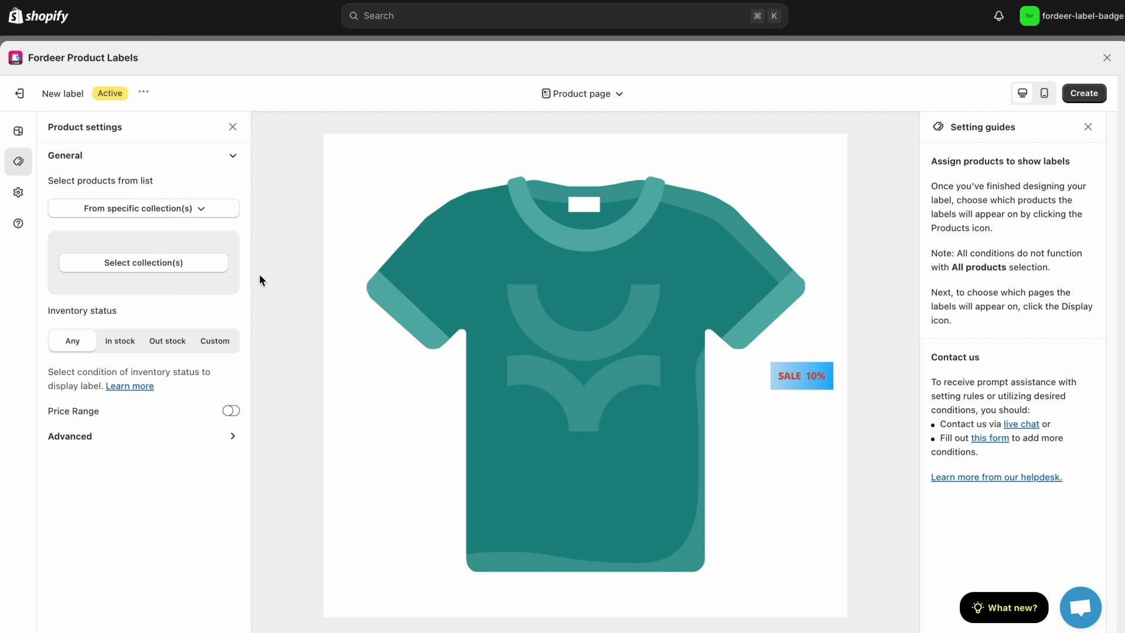
Add the Bear, Bunnies, Cats & Kittens and Dogs & Puppies collections to the label's product selection
{"action": "left_click", "coordinate": [191, 267]}
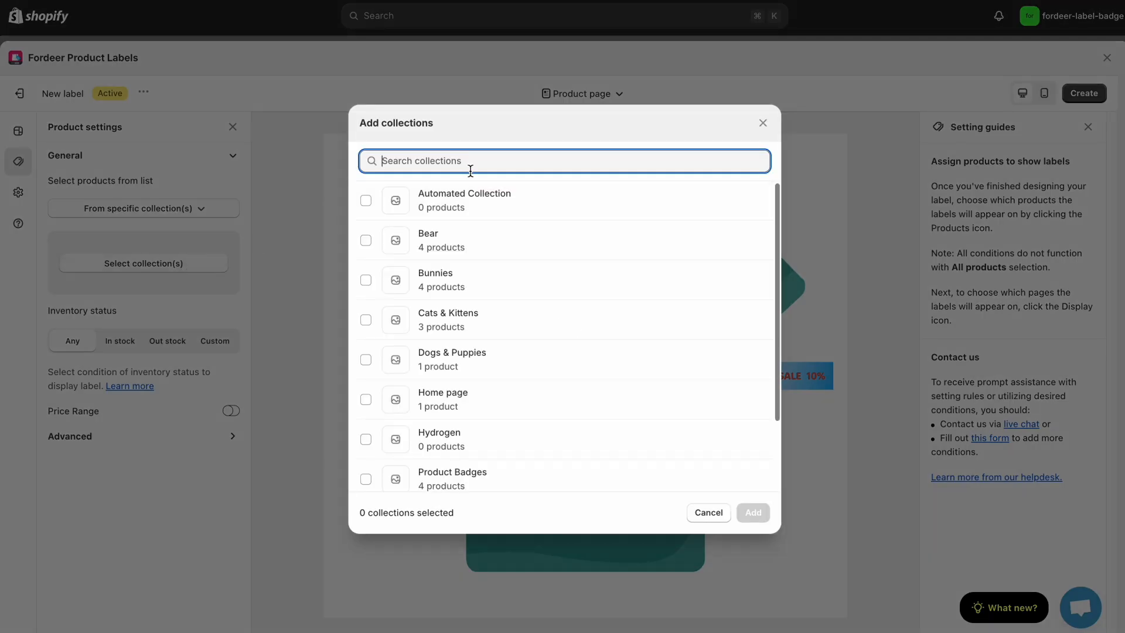
{"action": "scroll", "coordinate": [465, 307], "scroll_direction": "down", "scroll_amount": 1}
{"action": "left_click", "coordinate": [455, 212]}
{"action": "left_click", "coordinate": [458, 249]}
{"action": "left_click", "coordinate": [511, 285]}
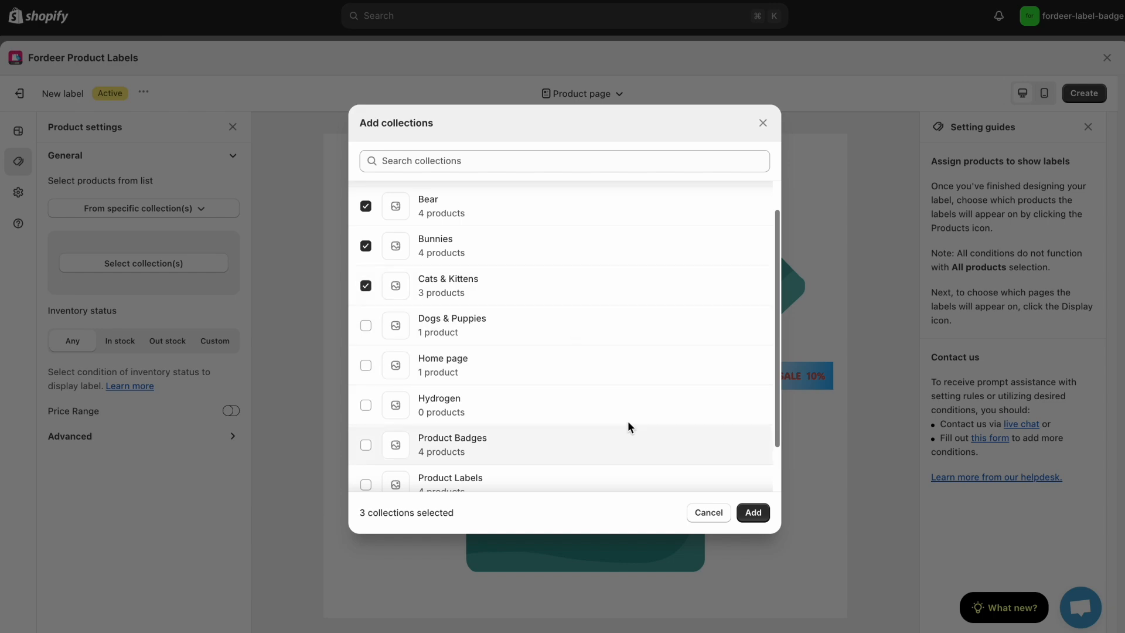
{"action": "left_click", "coordinate": [555, 326]}
{"action": "left_click", "coordinate": [753, 513]}
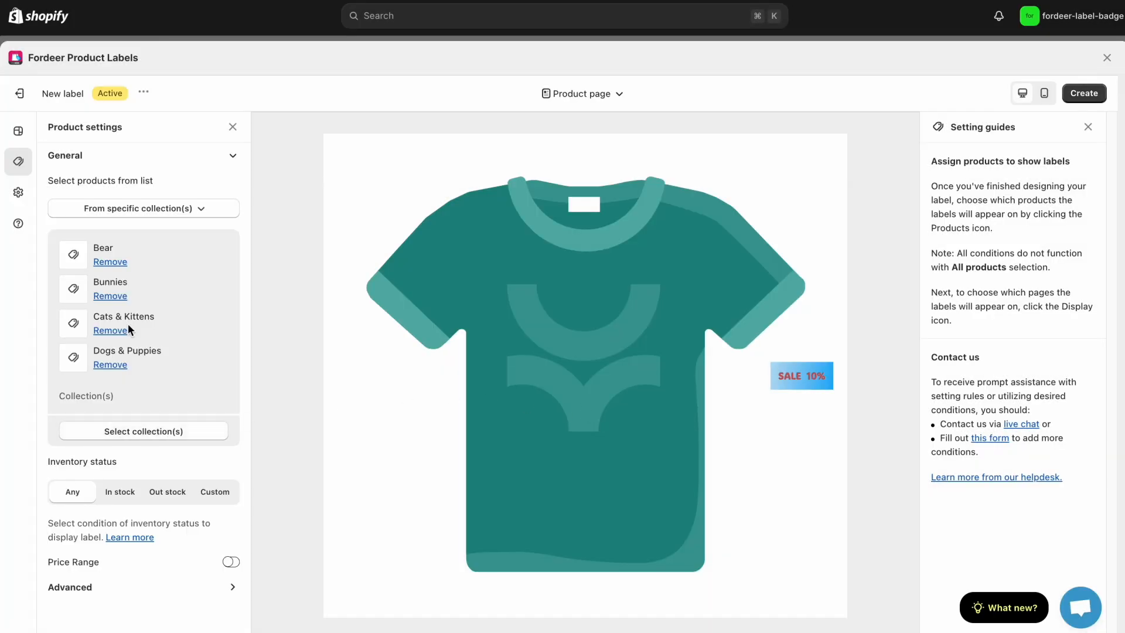
Remove the Dogs & Puppies collection from the label and review the advanced product conditions
{"action": "left_click", "coordinate": [110, 365]}
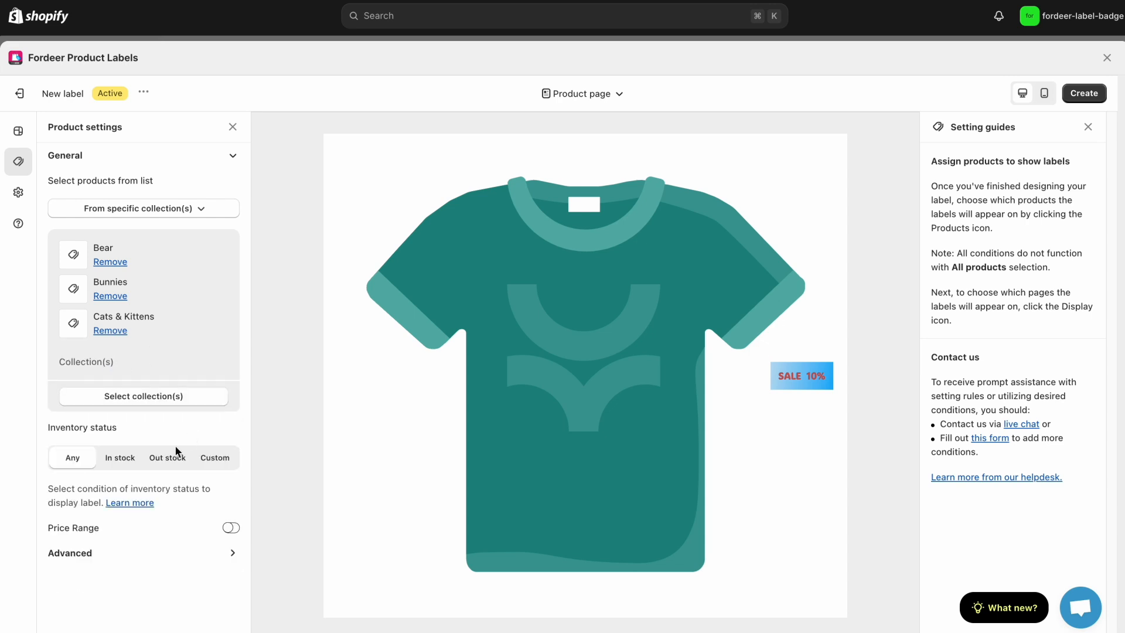
{"action": "left_click", "coordinate": [227, 552]}
{"action": "scroll", "coordinate": [178, 561], "scroll_direction": "down", "scroll_amount": 1}
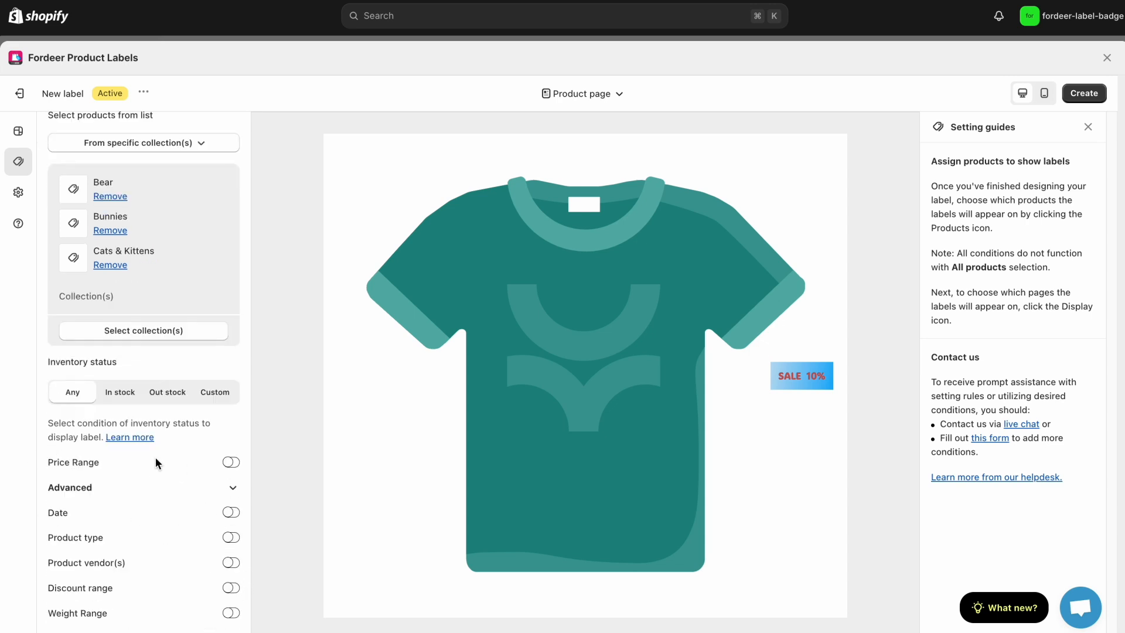
Turn off Show on all pages in the label's general display settings
{"action": "left_click", "coordinate": [18, 199]}
{"action": "left_click", "coordinate": [232, 184]}
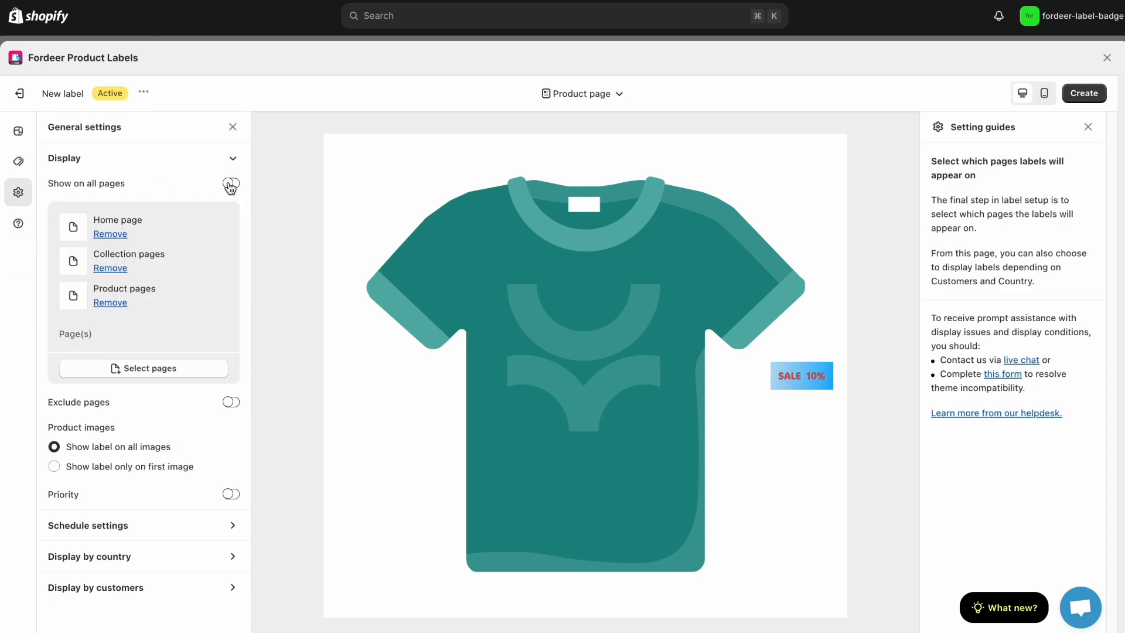
Try adding the Search results page and Cart page to the label's display pages, and remove both again
{"action": "left_click", "coordinate": [142, 382]}
{"action": "left_click", "coordinate": [124, 440]}
{"action": "left_click", "coordinate": [117, 484]}
{"action": "left_click", "coordinate": [136, 503]}
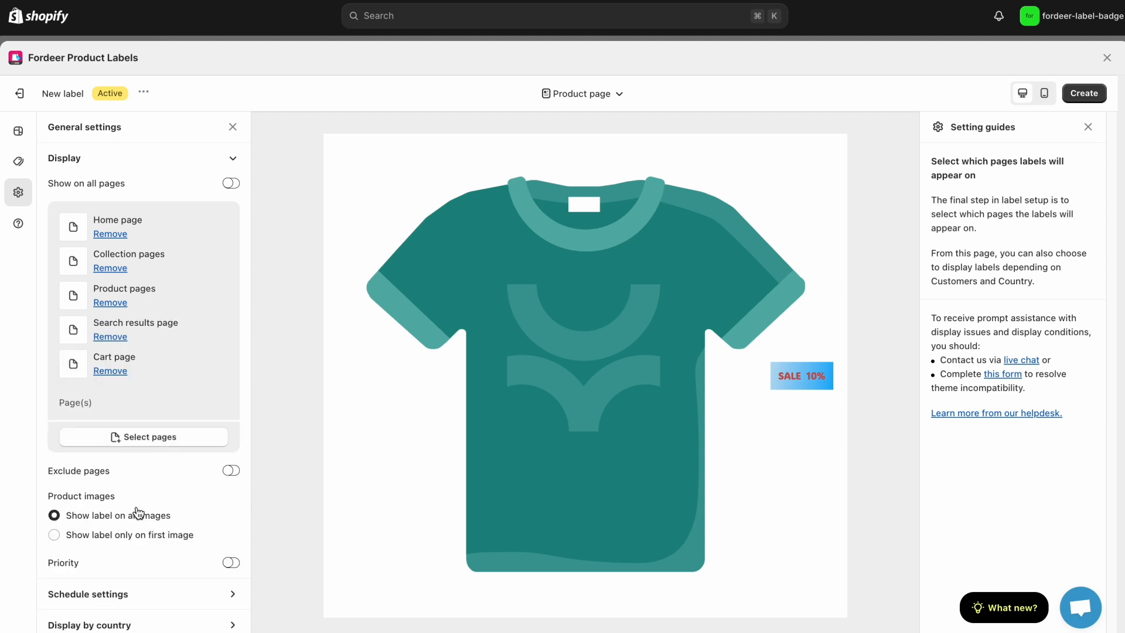
{"action": "left_click", "coordinate": [119, 337]}
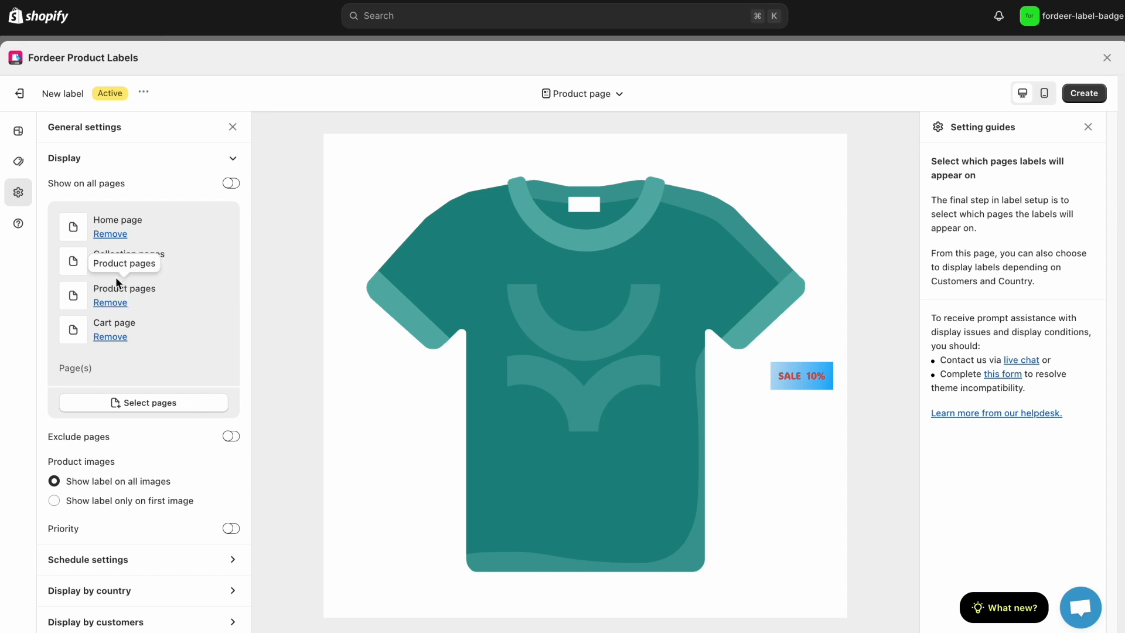
{"action": "left_click", "coordinate": [119, 337]}
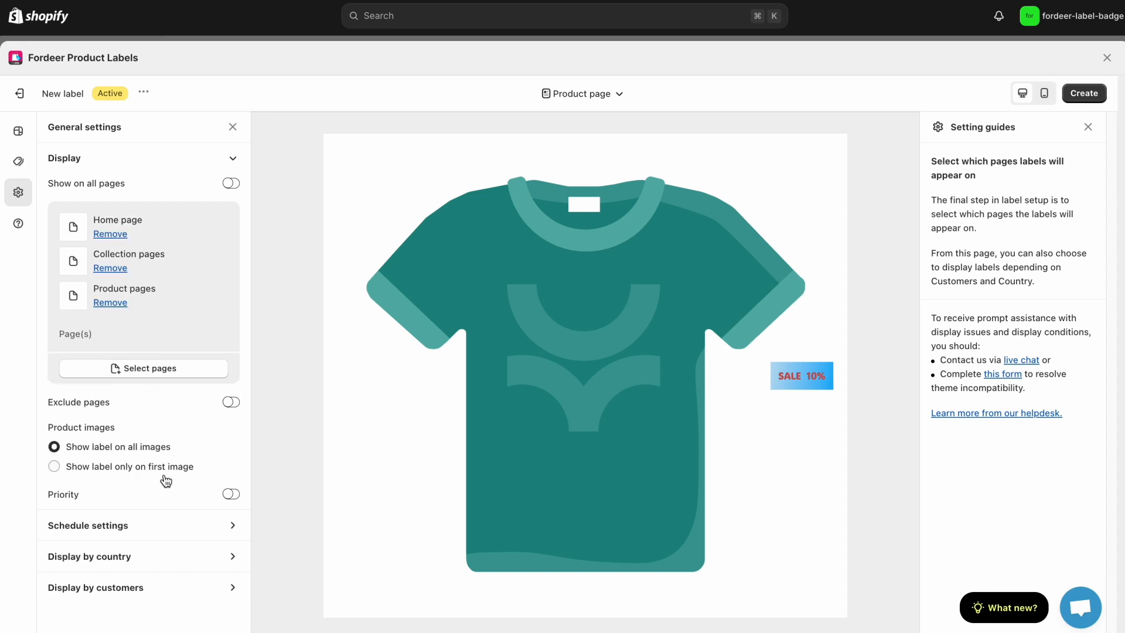
Examine the label's schedule, country and customer display options
{"action": "left_click", "coordinate": [221, 534]}
{"action": "left_click", "coordinate": [230, 597]}
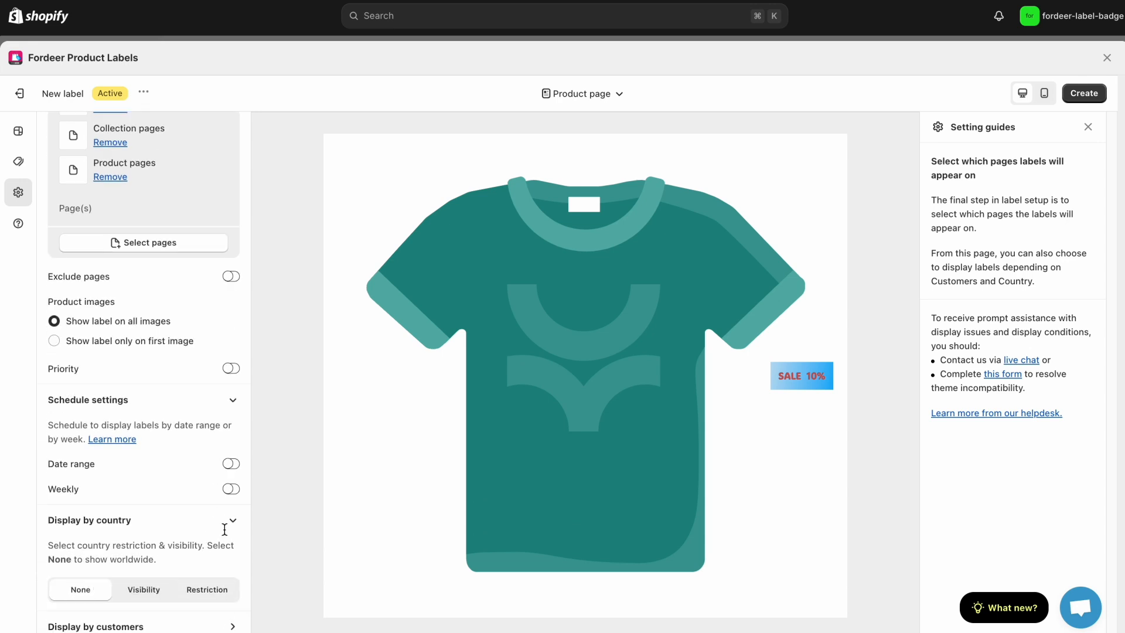
{"action": "left_click", "coordinate": [233, 626]}
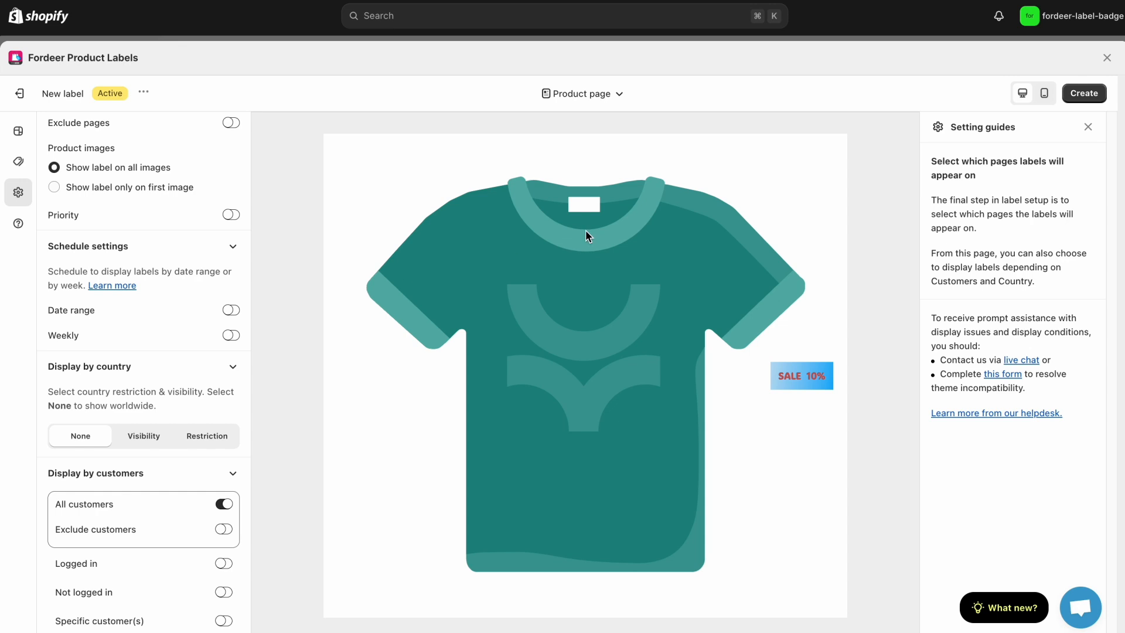
Create the label and return to the label list
{"action": "left_click", "coordinate": [1098, 100]}
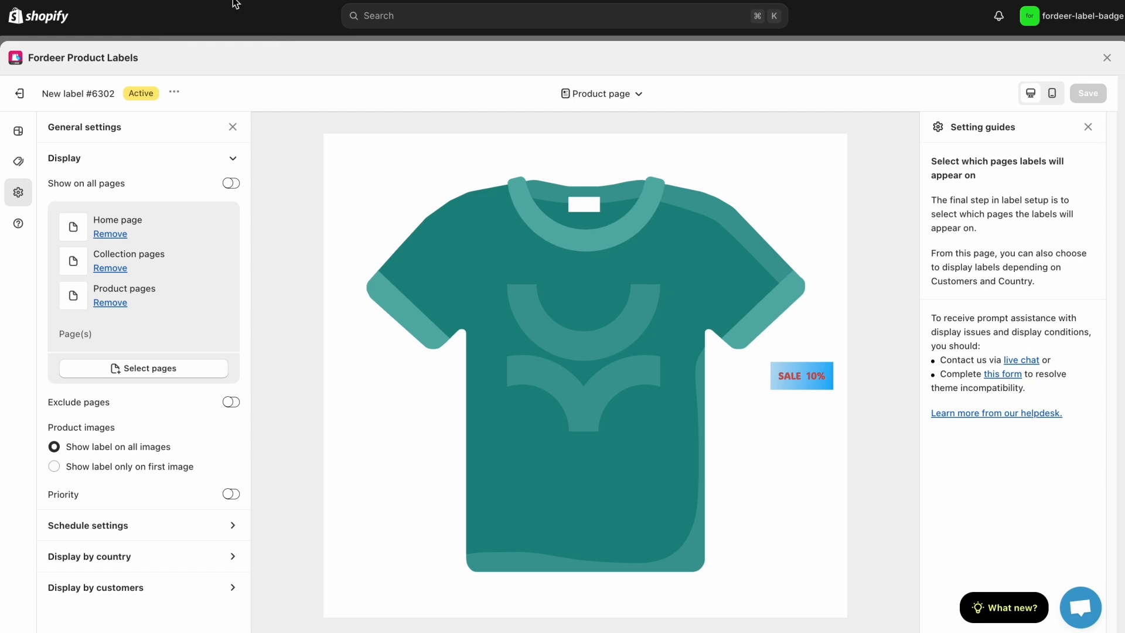
{"action": "left_click", "coordinate": [27, 92]}
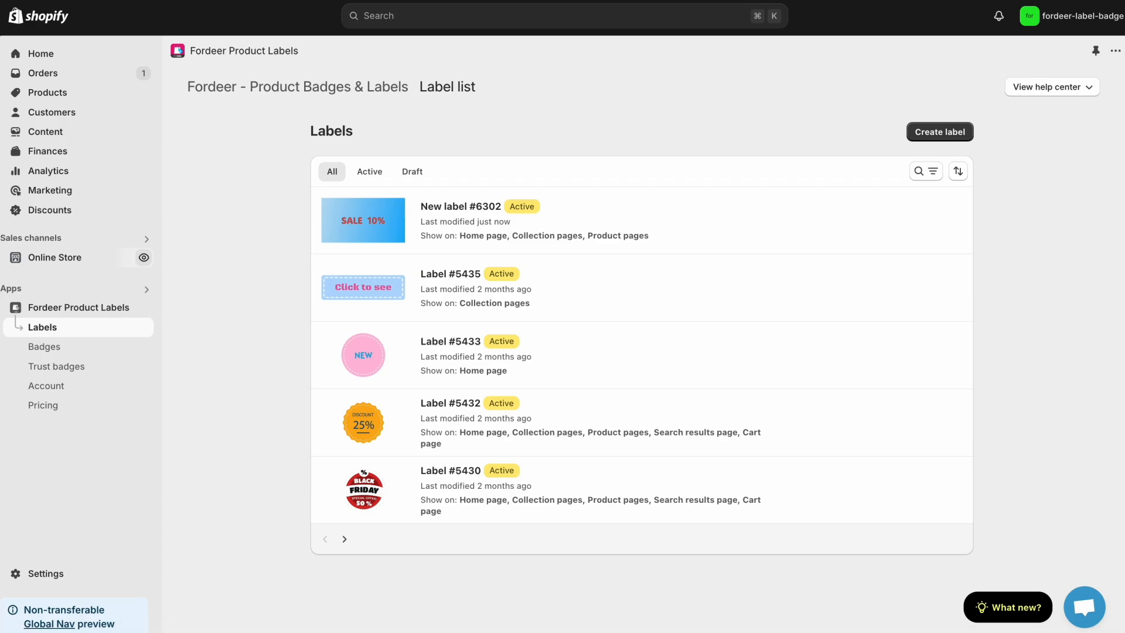
Switch to the online storefront and check the SALE label on the New Arrivals products
{"action": "key", "text": "ctrl+Tab"}
{"action": "scroll", "coordinate": [549, 255], "scroll_direction": "down", "scroll_amount": 2}
{"action": "scroll", "coordinate": [549, 259], "scroll_direction": "down", "scroll_amount": 10}
{"action": "scroll", "coordinate": [549, 259], "scroll_direction": "up", "scroll_amount": 2}
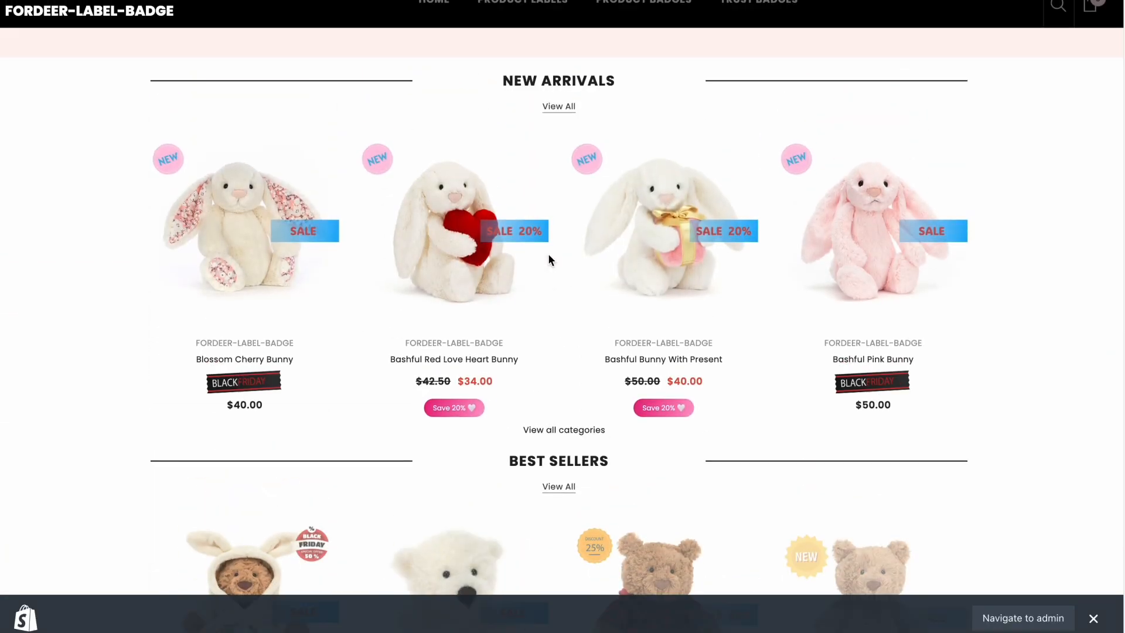
{"action": "scroll", "coordinate": [550, 258], "scroll_direction": "up", "scroll_amount": 1}
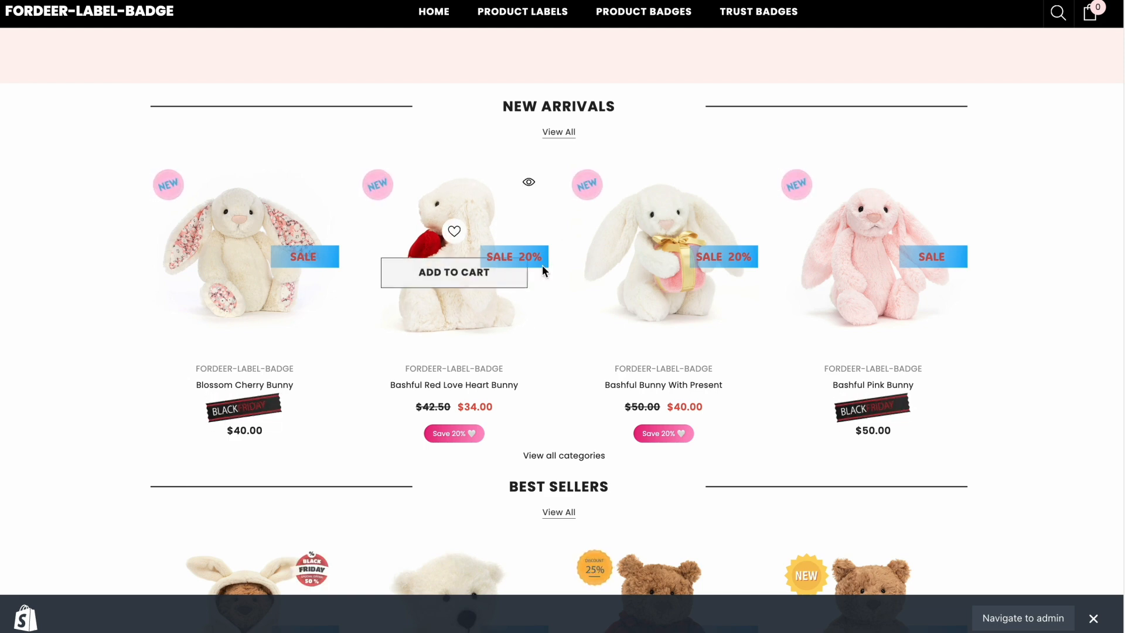
Open the Bashful Bunny With Present product page and check the SALE label on its image
{"action": "left_click", "coordinate": [683, 385]}
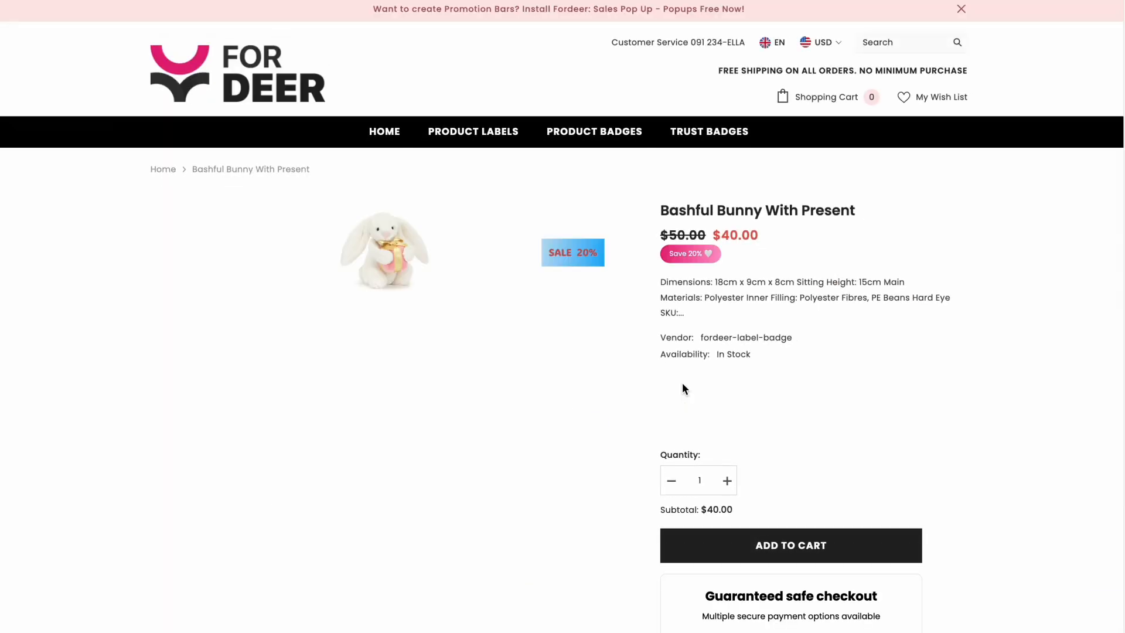
{"action": "scroll", "coordinate": [542, 352], "scroll_direction": "down", "scroll_amount": 2}
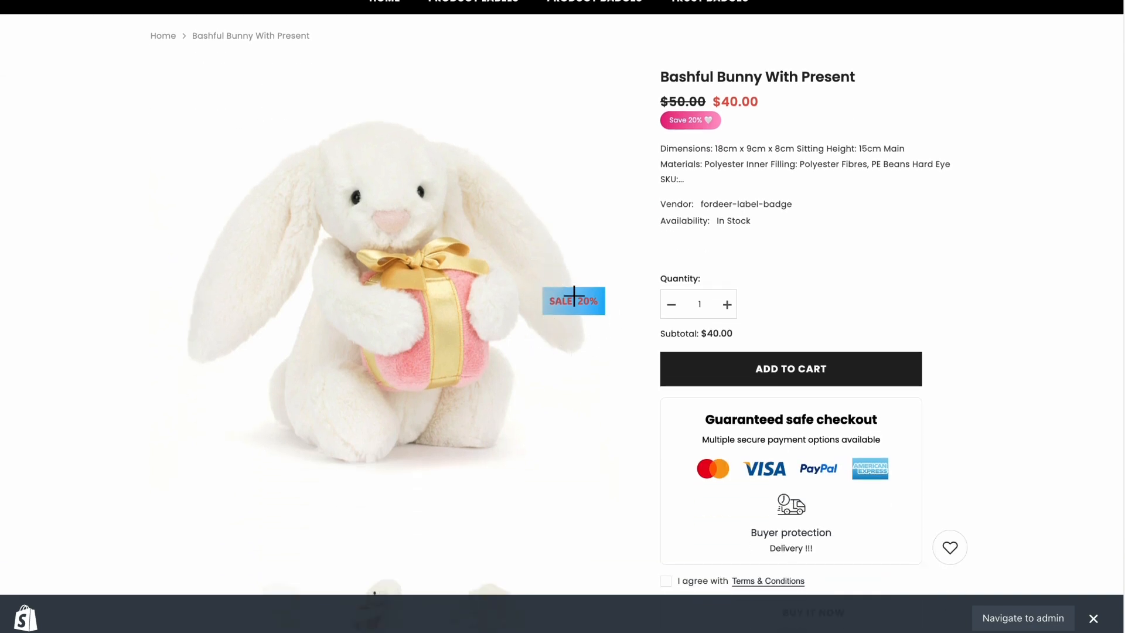
{"action": "scroll", "coordinate": [572, 411], "scroll_direction": "down", "scroll_amount": 2}
{"action": "scroll", "coordinate": [570, 414], "scroll_direction": "up", "scroll_amount": 5}
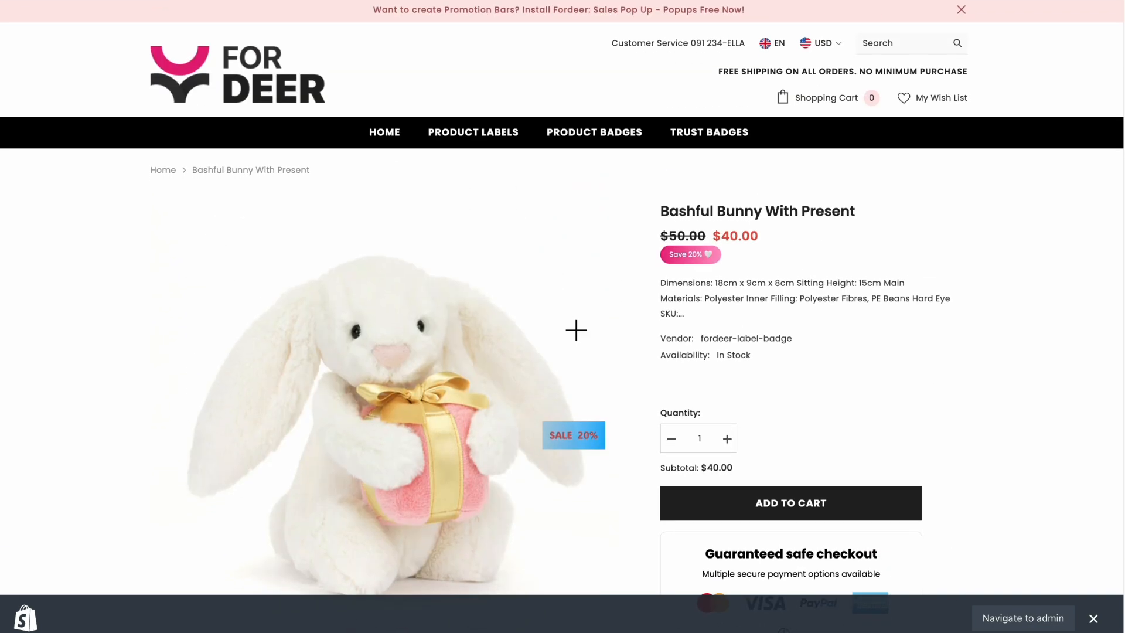